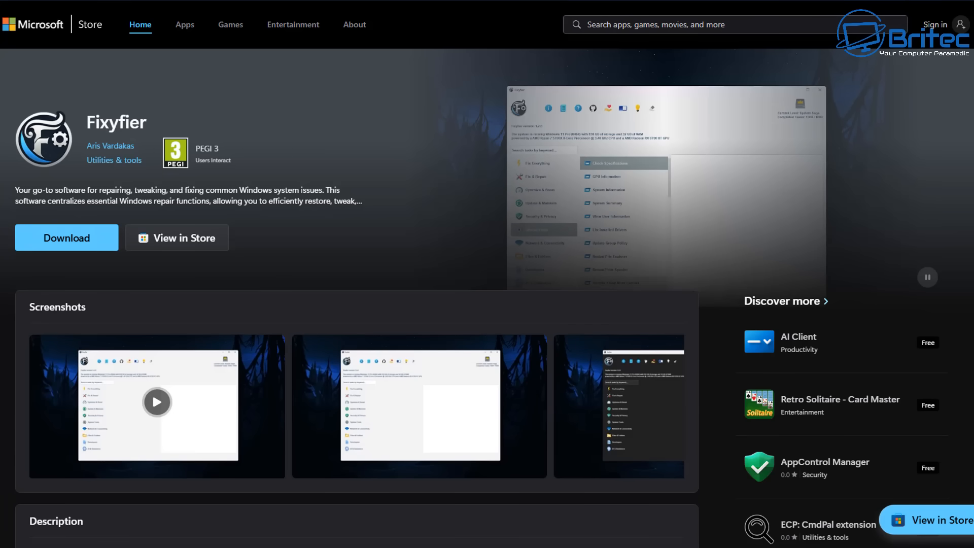
Expand the full Fixyfier description on its store page and read through the features and system requirements.
{"action": "scroll", "coordinate": [487, 304], "scroll_direction": "down", "scroll_amount": 2}
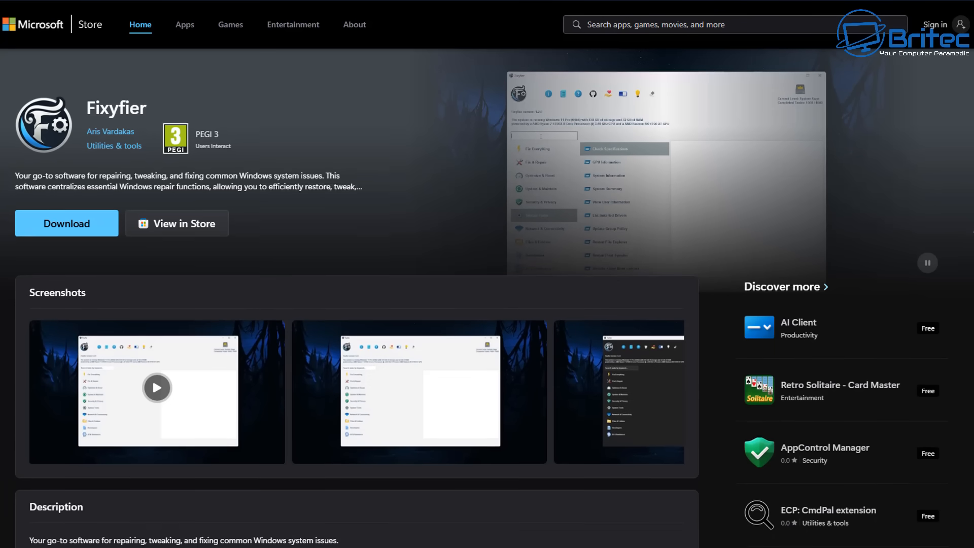
{"action": "scroll", "coordinate": [355, 304], "scroll_direction": "down", "scroll_amount": 5}
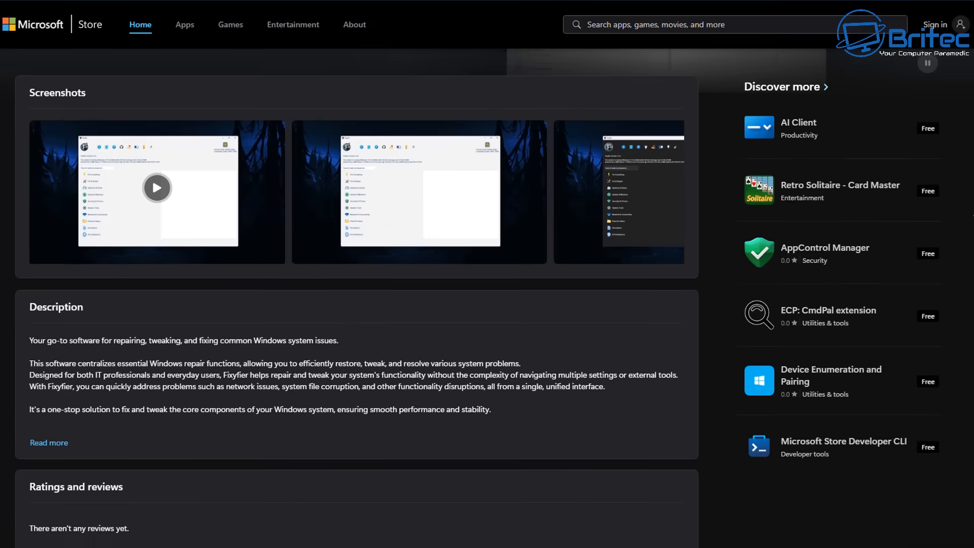
{"action": "scroll", "coordinate": [50, 185], "scroll_direction": "down", "scroll_amount": 1}
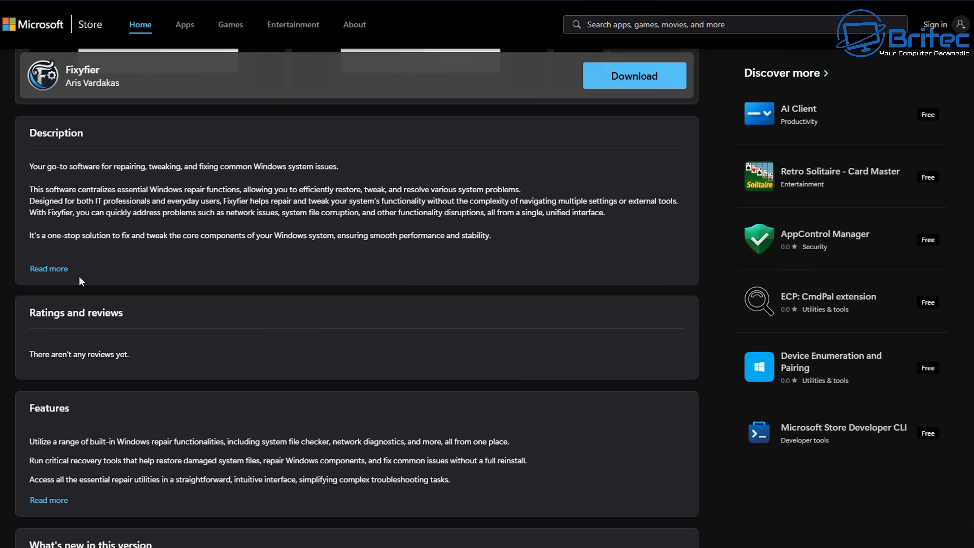
{"action": "left_click", "coordinate": [46, 269]}
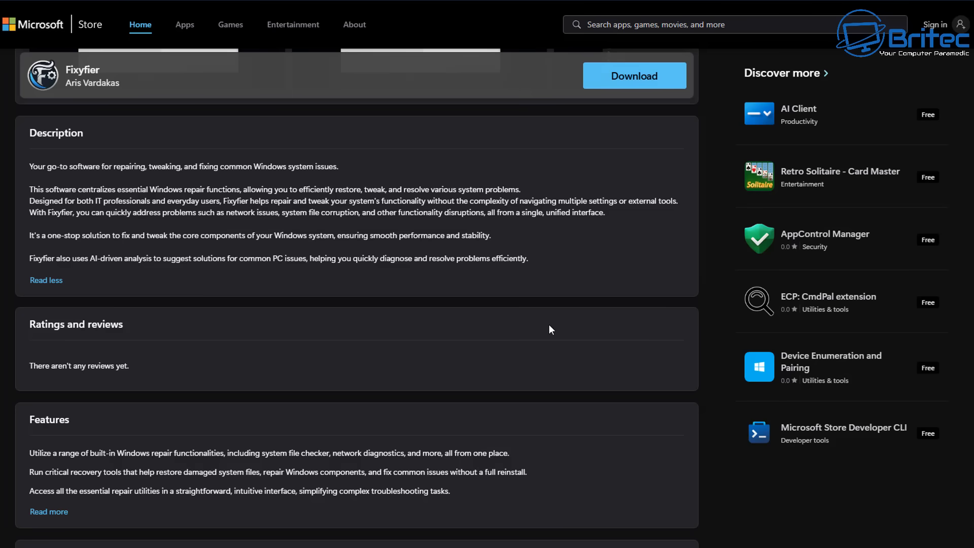
{"action": "scroll", "coordinate": [543, 370], "scroll_direction": "down", "scroll_amount": 5}
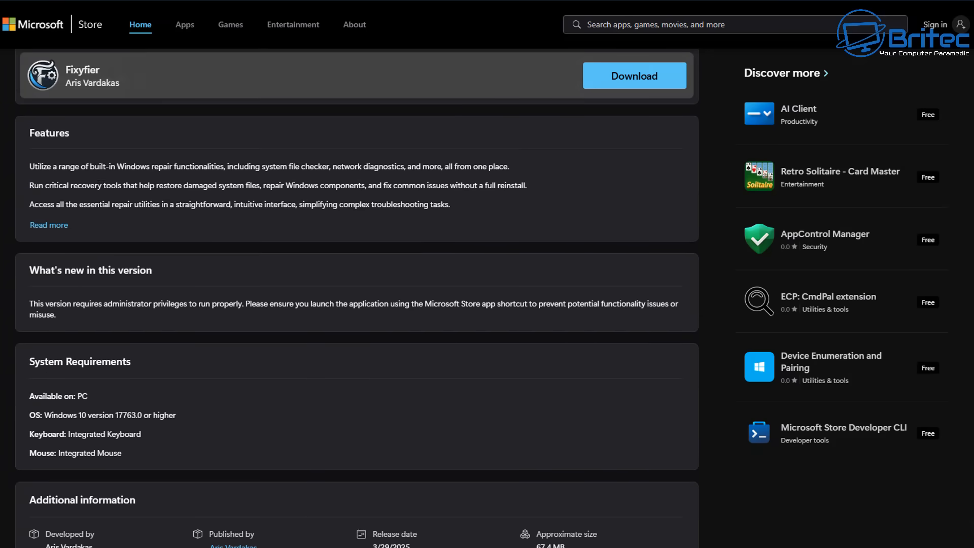
Download the Fixyfier installer from the store page, open it and allow Fixyfier to make changes to the device.
{"action": "scroll", "coordinate": [99, 185], "scroll_direction": "up", "scroll_amount": 5}
{"action": "left_click", "coordinate": [74, 239]}
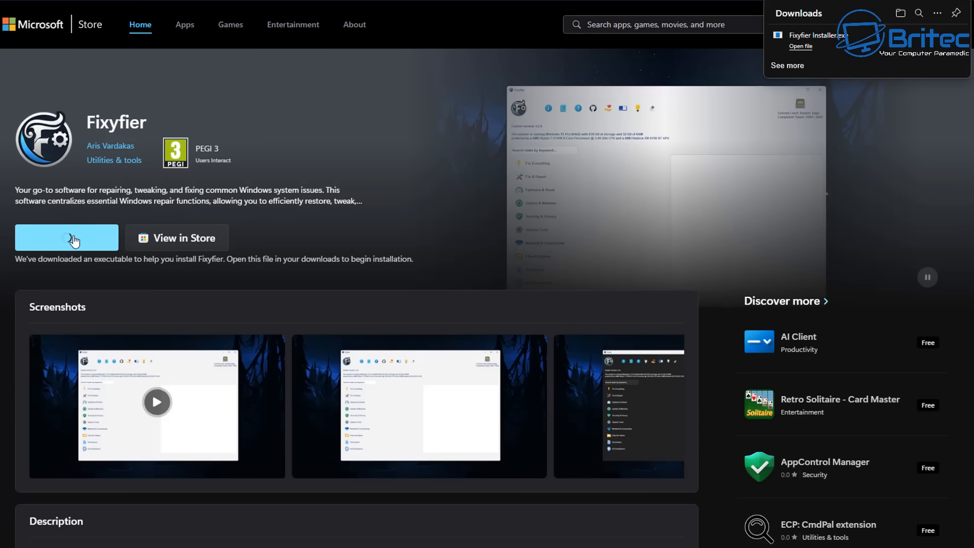
{"action": "left_click", "coordinate": [817, 47]}
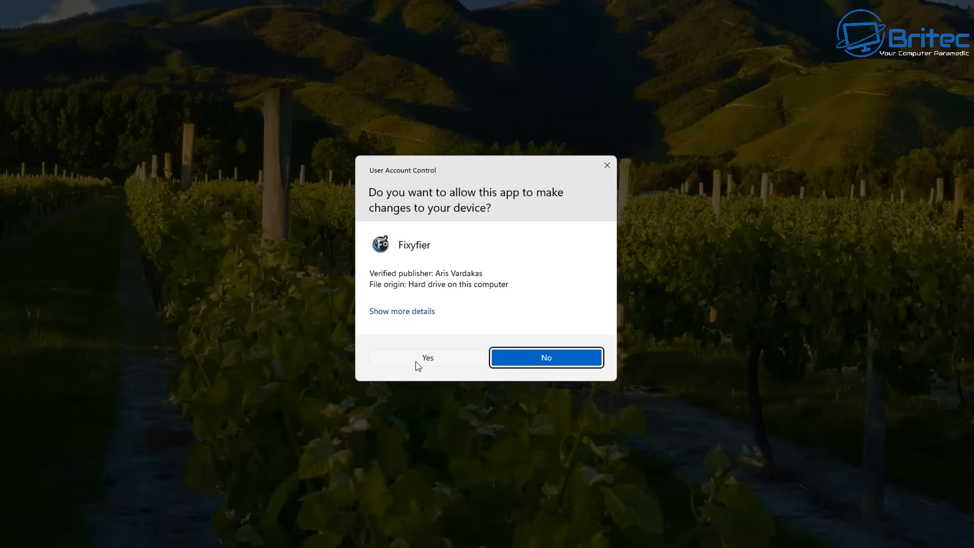
{"action": "left_click", "coordinate": [416, 358]}
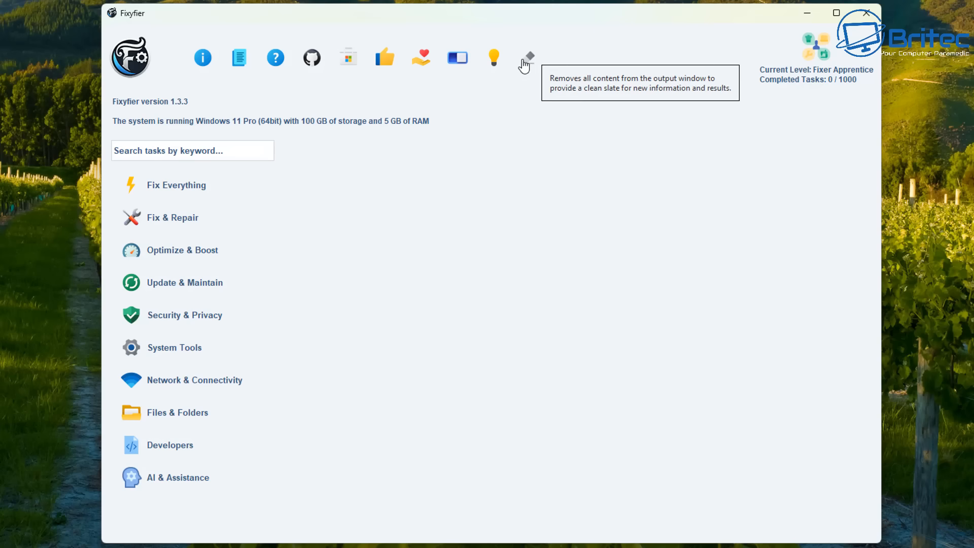
Try Fixyfier's light and dark display modes and leave the interface in dark mode.
{"action": "left_click", "coordinate": [494, 61]}
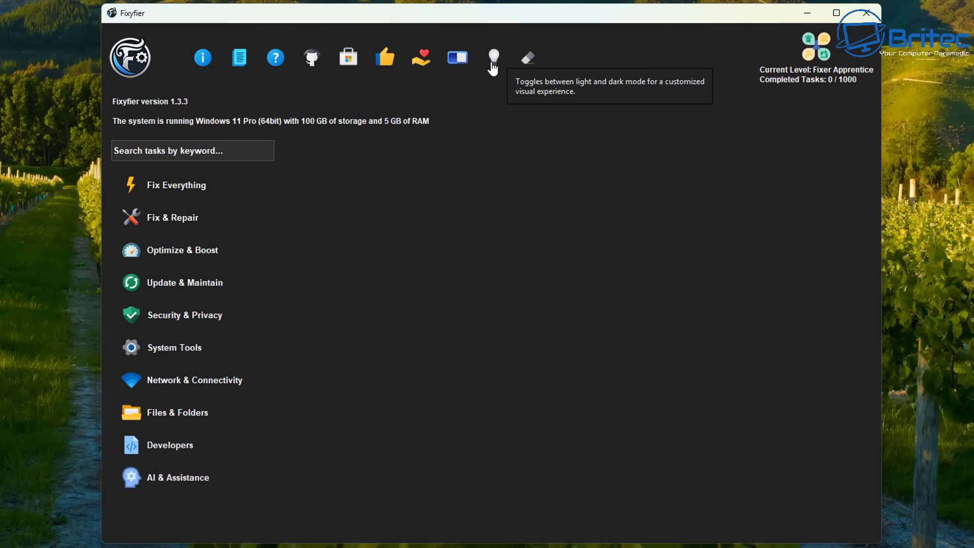
{"action": "left_click", "coordinate": [492, 68]}
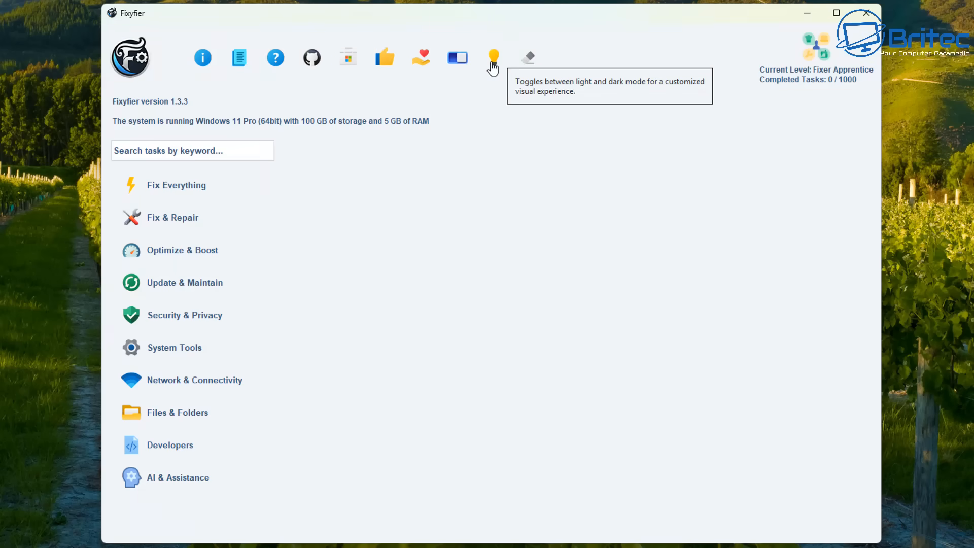
{"action": "left_click", "coordinate": [493, 68]}
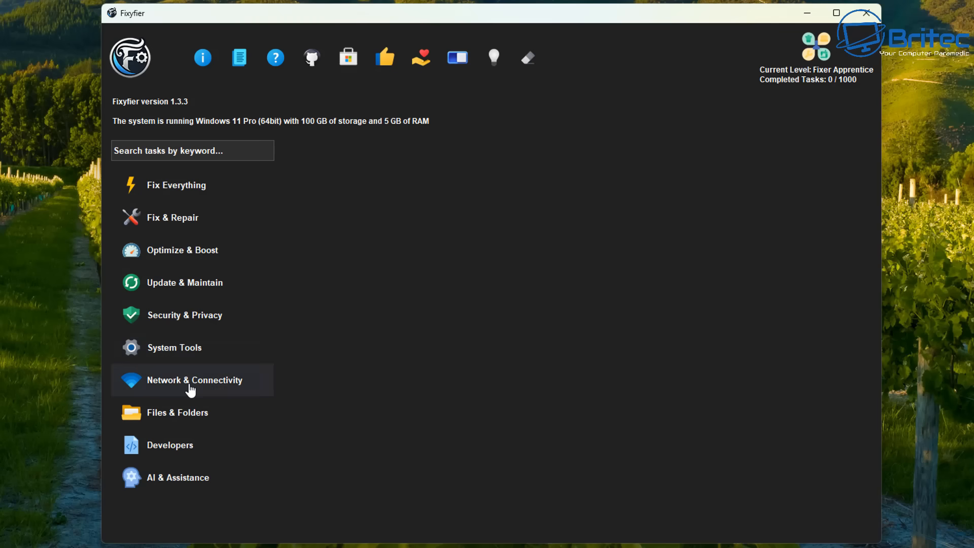
Run the System Information task from System Tools and read its report from the beginning.
{"action": "left_click", "coordinate": [173, 349]}
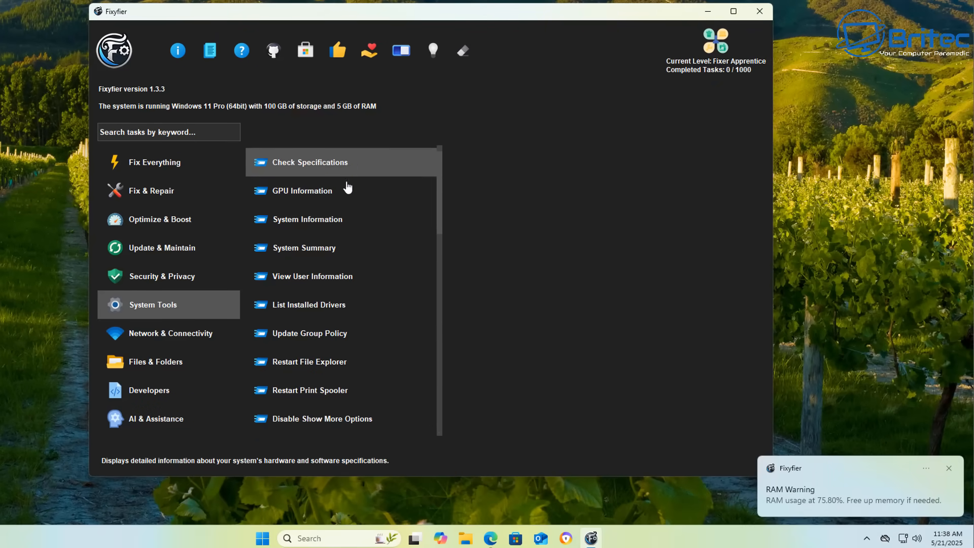
{"action": "left_click", "coordinate": [311, 226]}
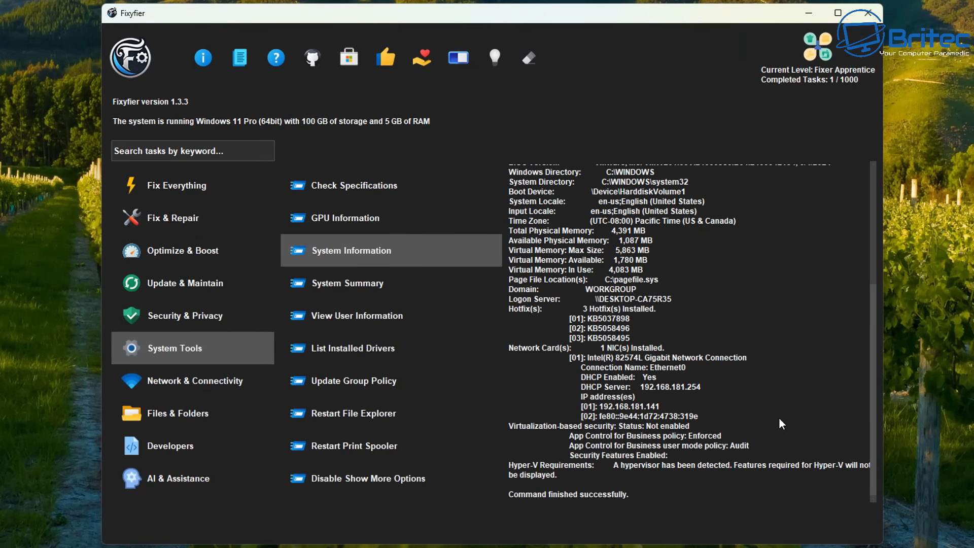
{"action": "scroll", "coordinate": [780, 423], "scroll_direction": "up", "scroll_amount": 1}
{"action": "scroll", "coordinate": [779, 423], "scroll_direction": "up", "scroll_amount": 6}
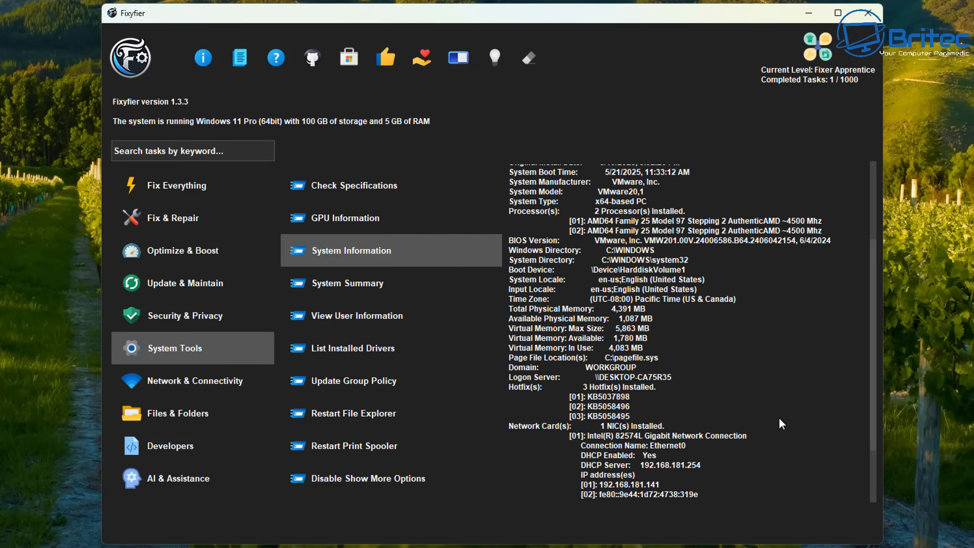
{"action": "scroll", "coordinate": [780, 423], "scroll_direction": "up", "scroll_amount": 1}
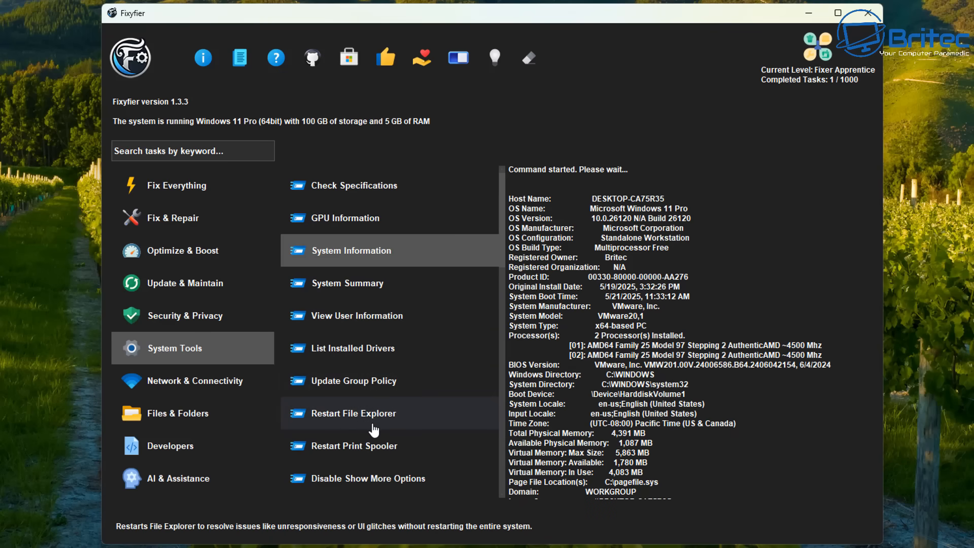
Disable the Windows Snipping Tool with its System Tools task and enable it again.
{"action": "scroll", "coordinate": [355, 437], "scroll_direction": "down", "scroll_amount": 4}
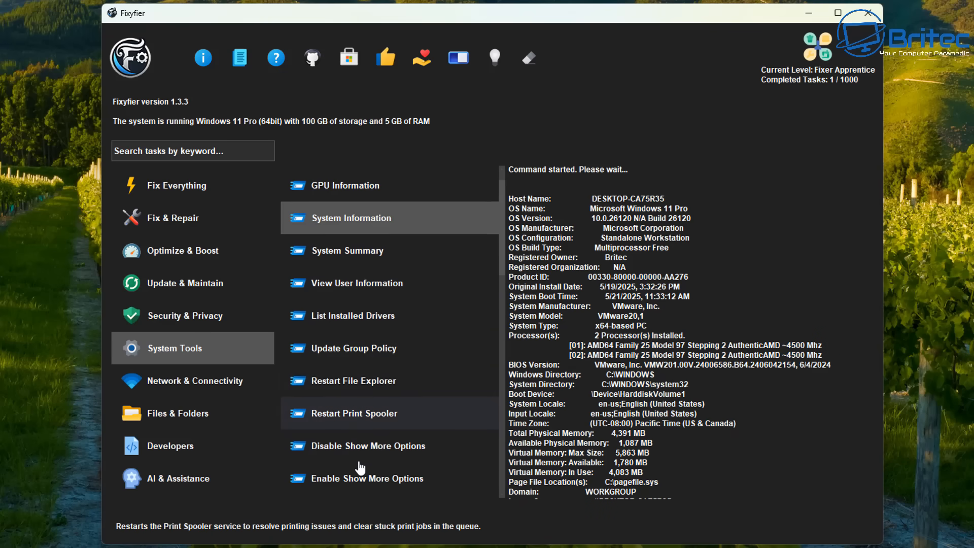
{"action": "scroll", "coordinate": [360, 467], "scroll_direction": "down", "scroll_amount": 2}
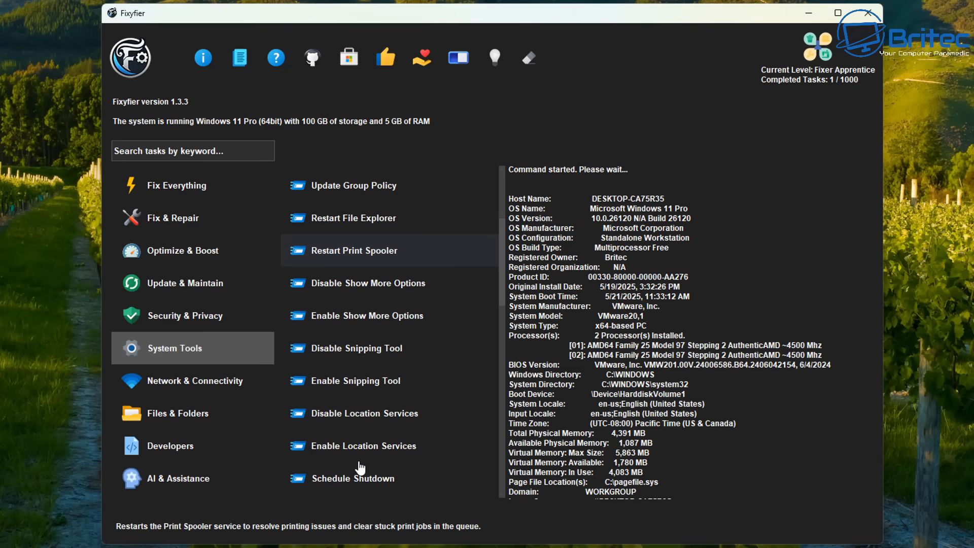
{"action": "scroll", "coordinate": [345, 437], "scroll_direction": "down", "scroll_amount": 1}
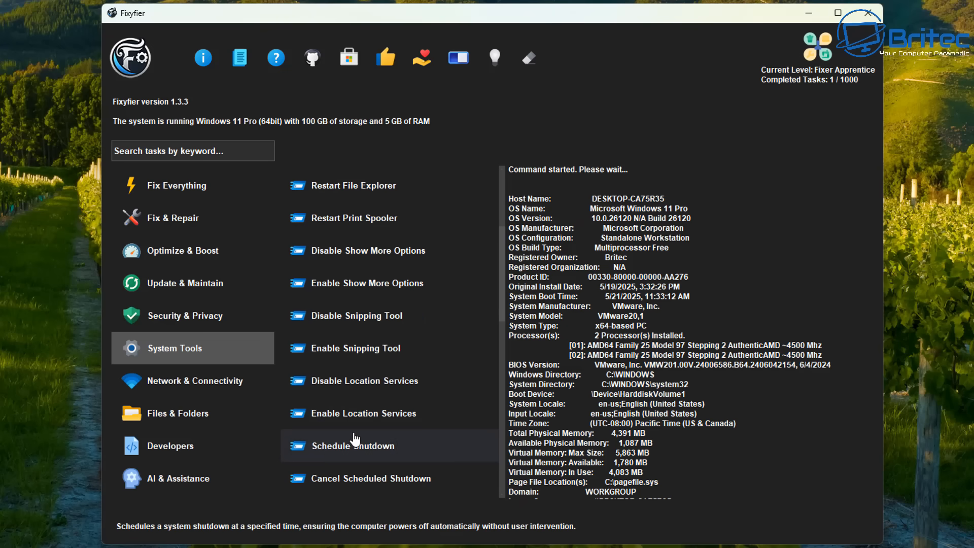
{"action": "scroll", "coordinate": [345, 441], "scroll_direction": "down", "scroll_amount": 1}
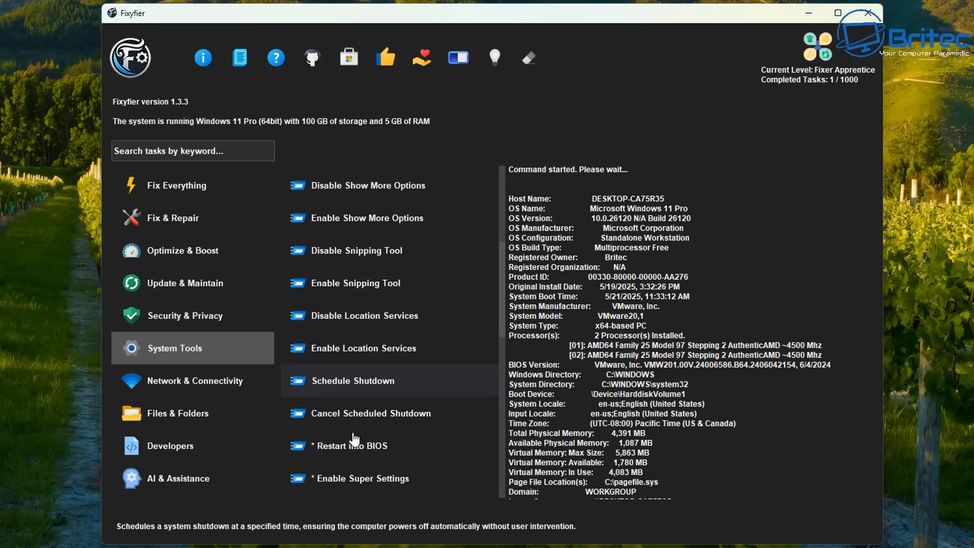
{"action": "left_click", "coordinate": [339, 262]}
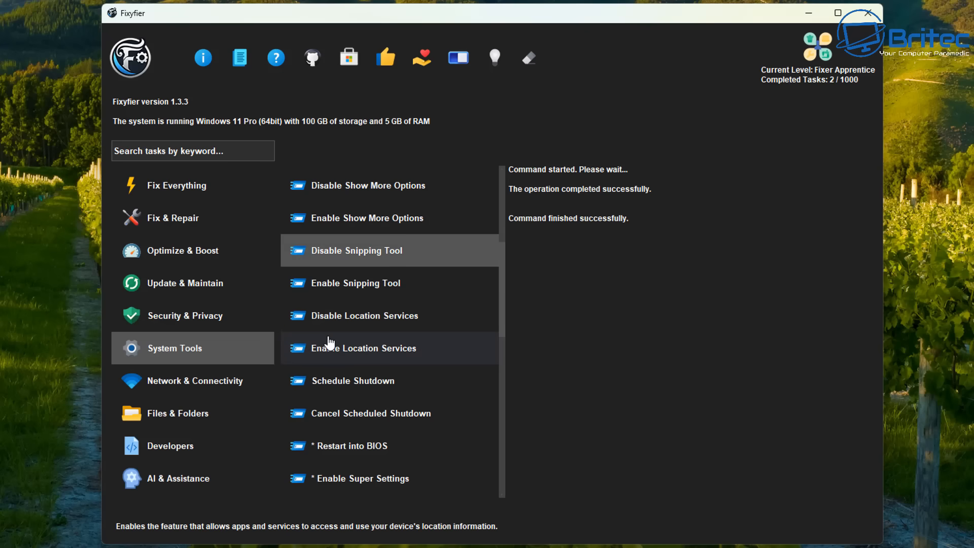
{"action": "left_click", "coordinate": [428, 294]}
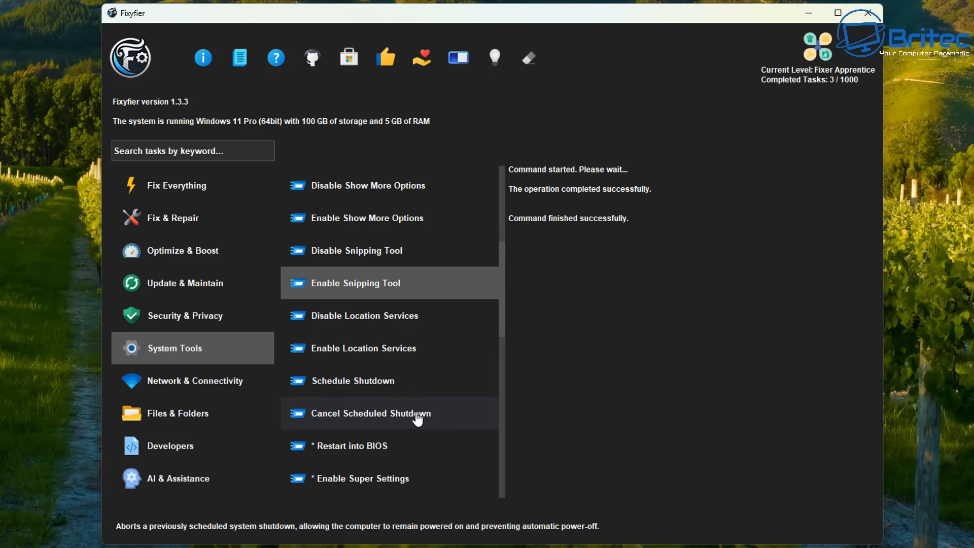
Look through the remaining System Tools tasks, run List Installed Drivers and review the driver entries.
{"action": "scroll", "coordinate": [427, 452], "scroll_direction": "down", "scroll_amount": 2}
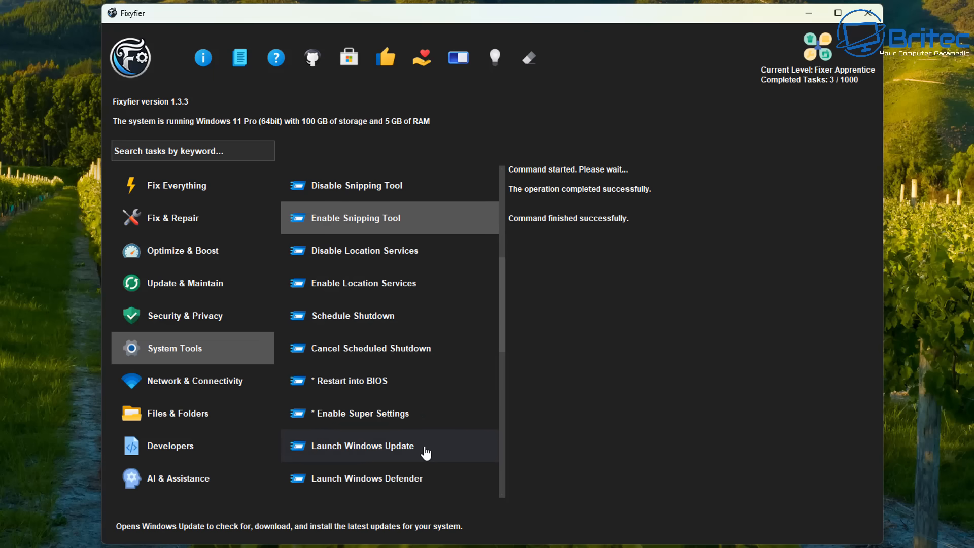
{"action": "scroll", "coordinate": [425, 454], "scroll_direction": "down", "scroll_amount": 3}
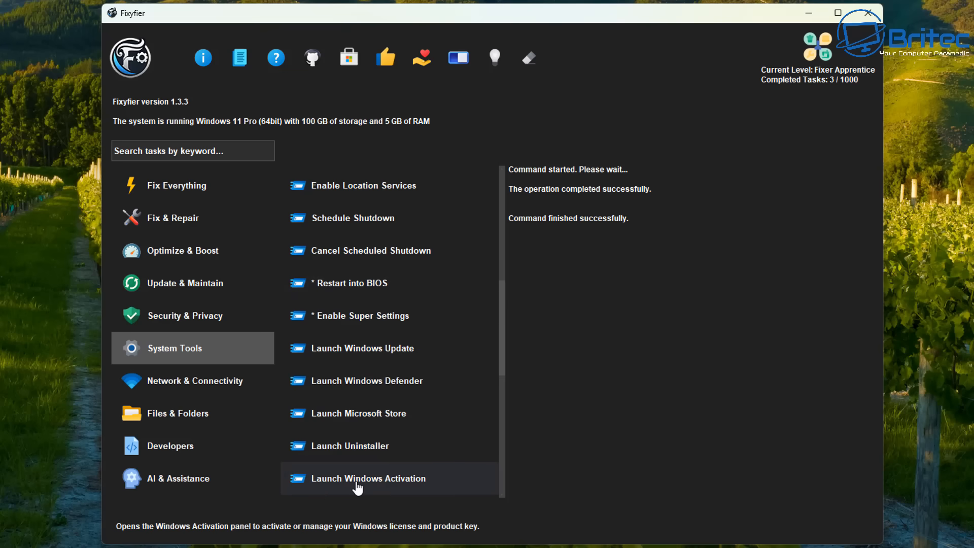
{"action": "scroll", "coordinate": [357, 488], "scroll_direction": "down", "scroll_amount": 2}
{"action": "scroll", "coordinate": [350, 484], "scroll_direction": "up", "scroll_amount": 2}
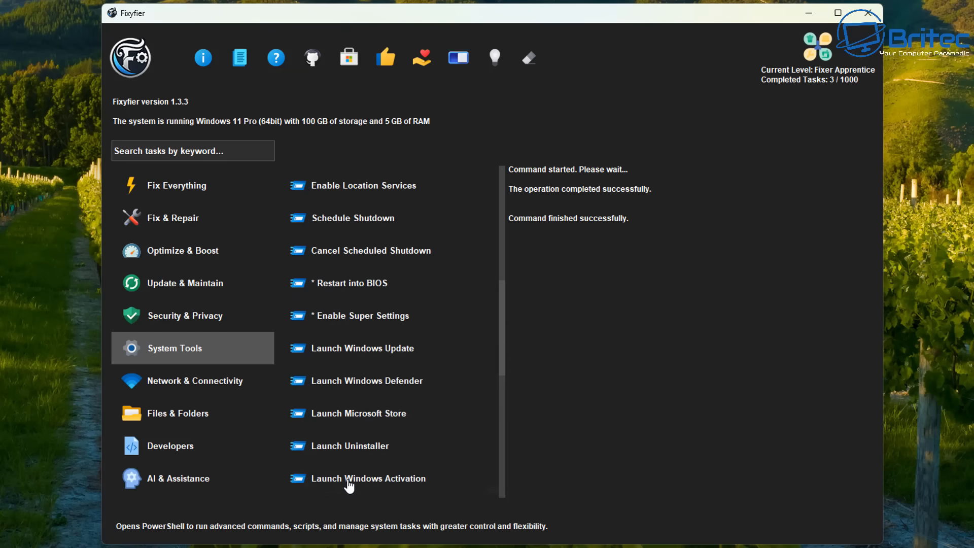
{"action": "scroll", "coordinate": [349, 486], "scroll_direction": "up", "scroll_amount": 6}
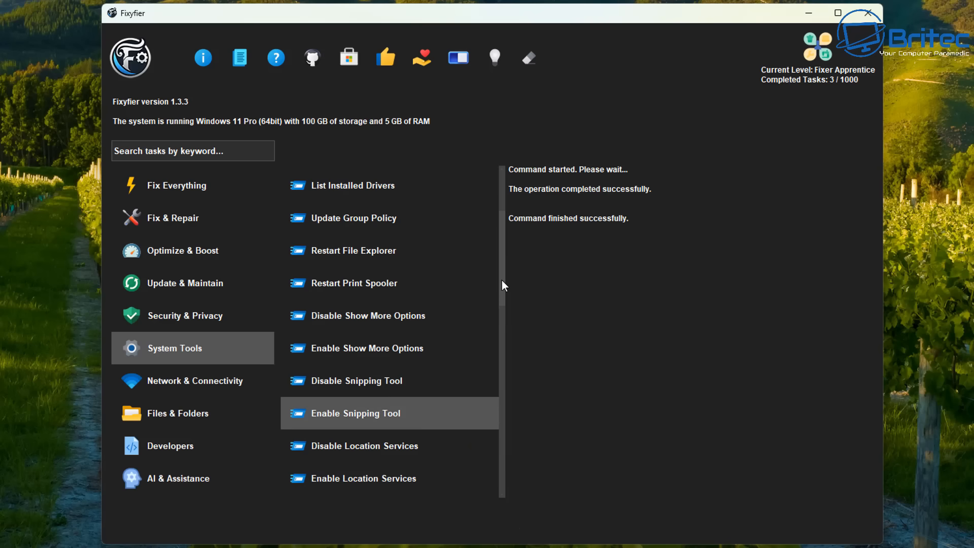
{"action": "left_click", "coordinate": [384, 186]}
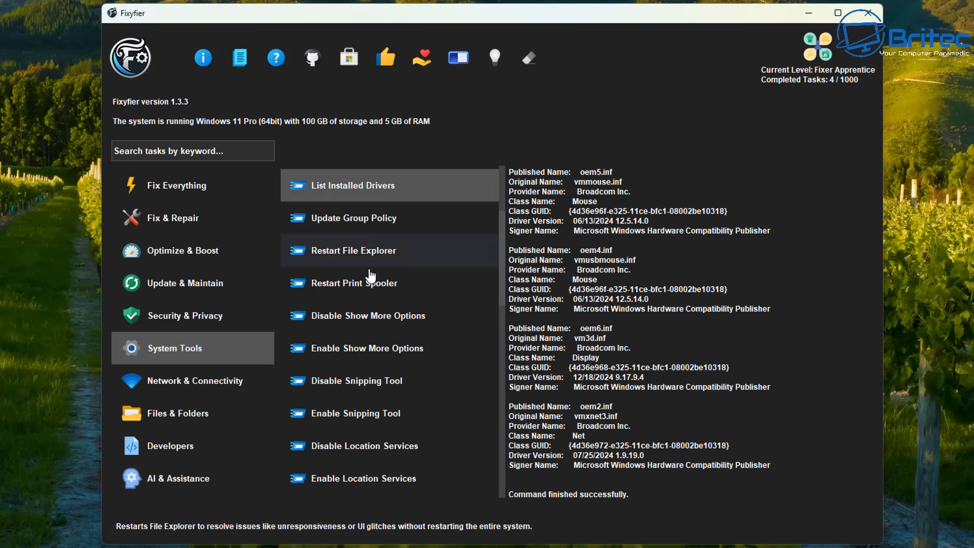
{"action": "scroll", "coordinate": [652, 408], "scroll_direction": "up", "scroll_amount": 5}
{"action": "scroll", "coordinate": [649, 418], "scroll_direction": "up", "scroll_amount": 2}
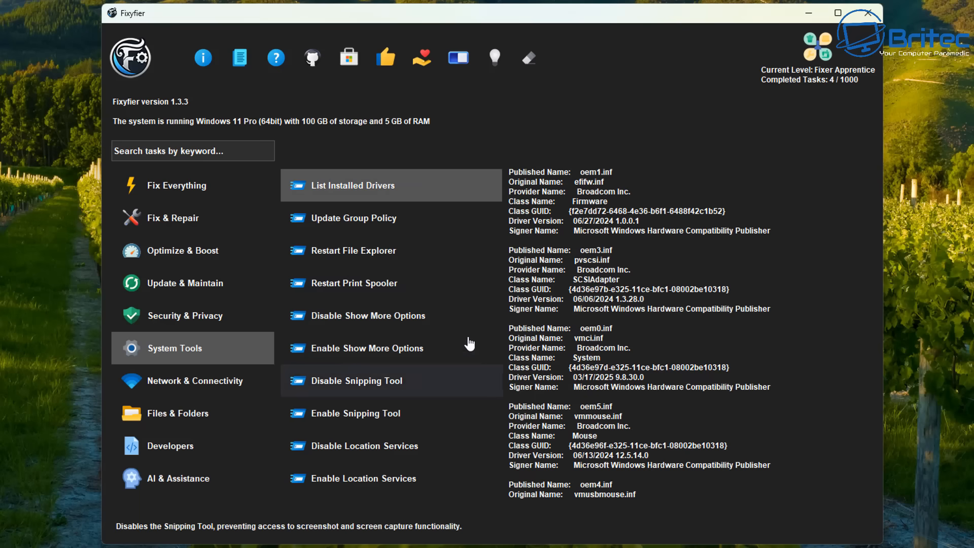
Run the Check Specifications task to display the computer's hardware and software details.
{"action": "scroll", "coordinate": [467, 313], "scroll_direction": "up", "scroll_amount": 4}
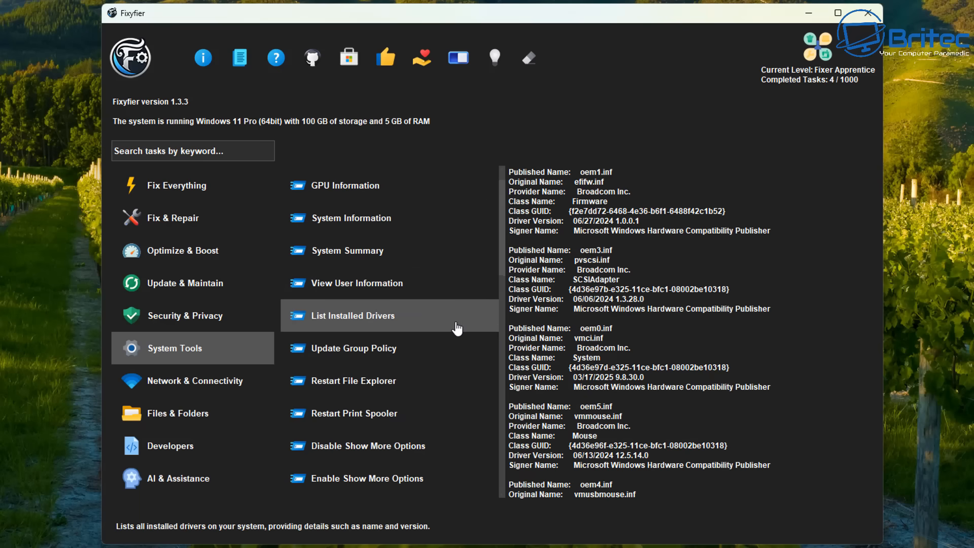
{"action": "scroll", "coordinate": [457, 328], "scroll_direction": "up", "scroll_amount": 1}
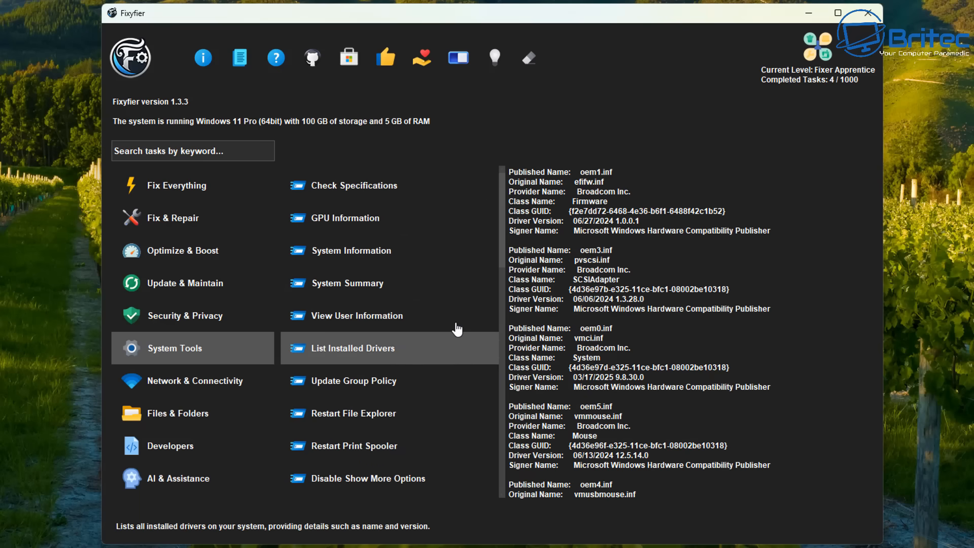
{"action": "left_click", "coordinate": [375, 193]}
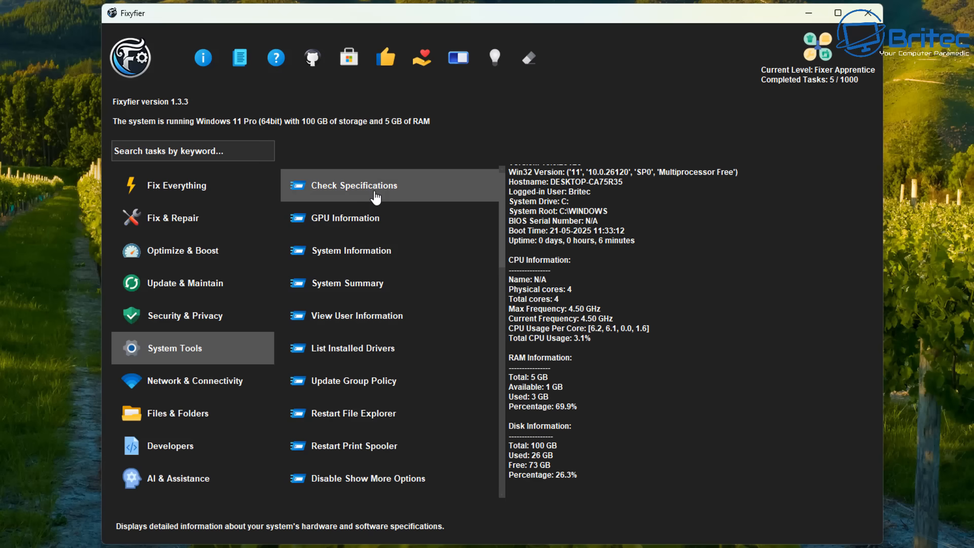
Search the tasks for "test", run Test Connection, clear the search and return to the System Tools tasks.
{"action": "left_click", "coordinate": [166, 153]}
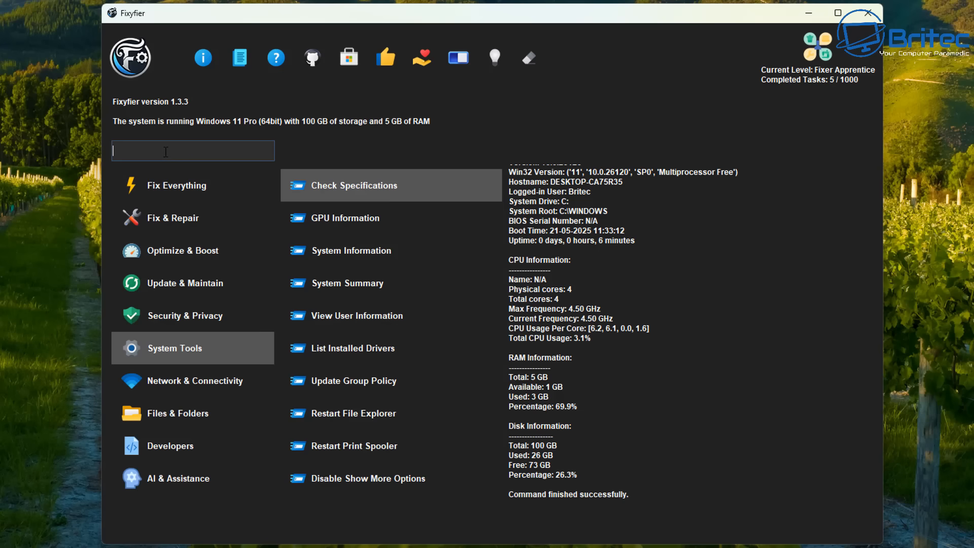
{"action": "type", "text": "test"}
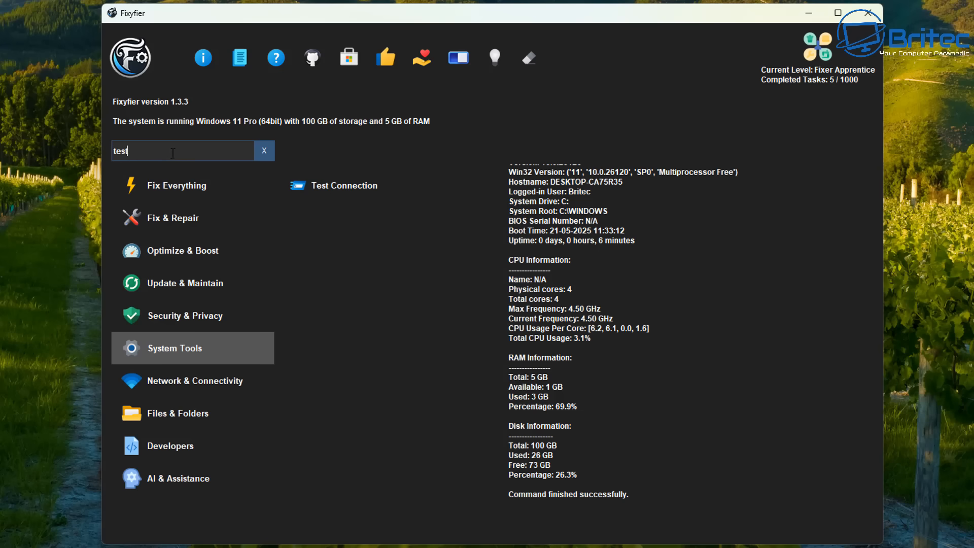
{"action": "left_click", "coordinate": [339, 193]}
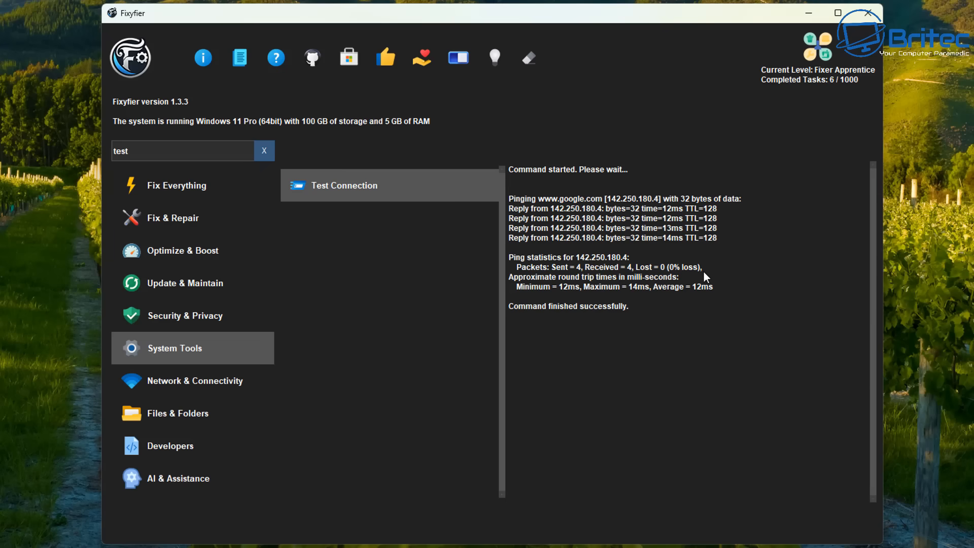
{"action": "left_click", "coordinate": [265, 153]}
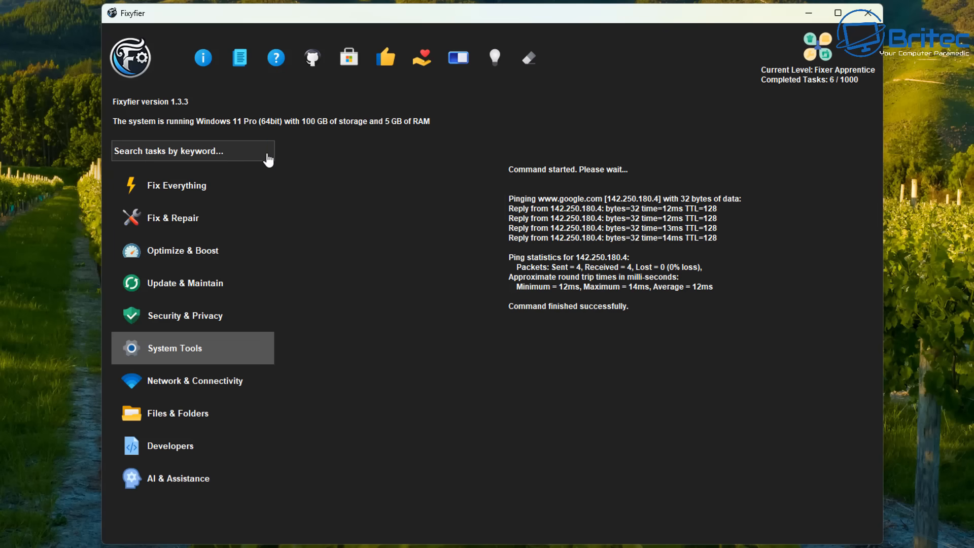
{"action": "left_click", "coordinate": [181, 349]}
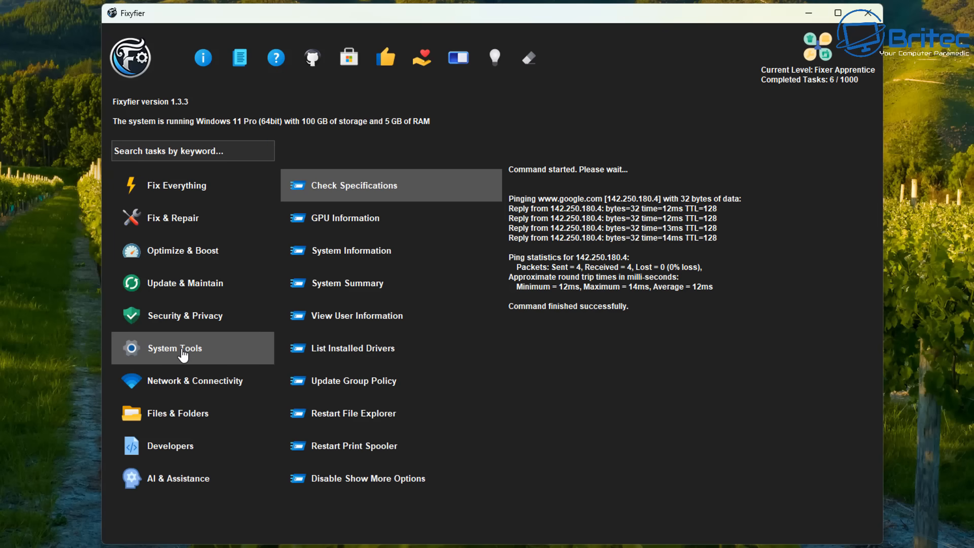
Look through the System Tools tasks, run Launch Services Manager with confirmation, and close the Services window.
{"action": "scroll", "coordinate": [363, 447], "scroll_direction": "down", "scroll_amount": 4}
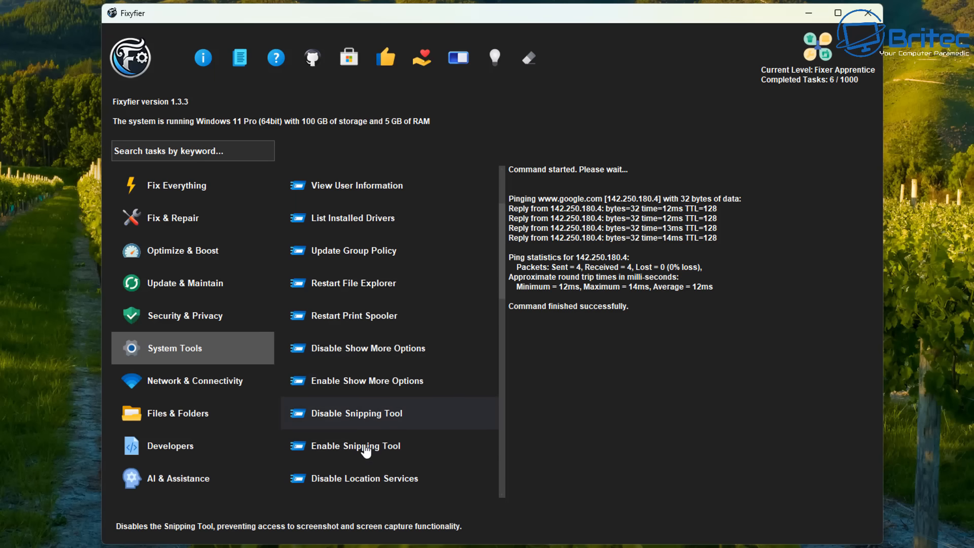
{"action": "scroll", "coordinate": [365, 450], "scroll_direction": "down", "scroll_amount": 5}
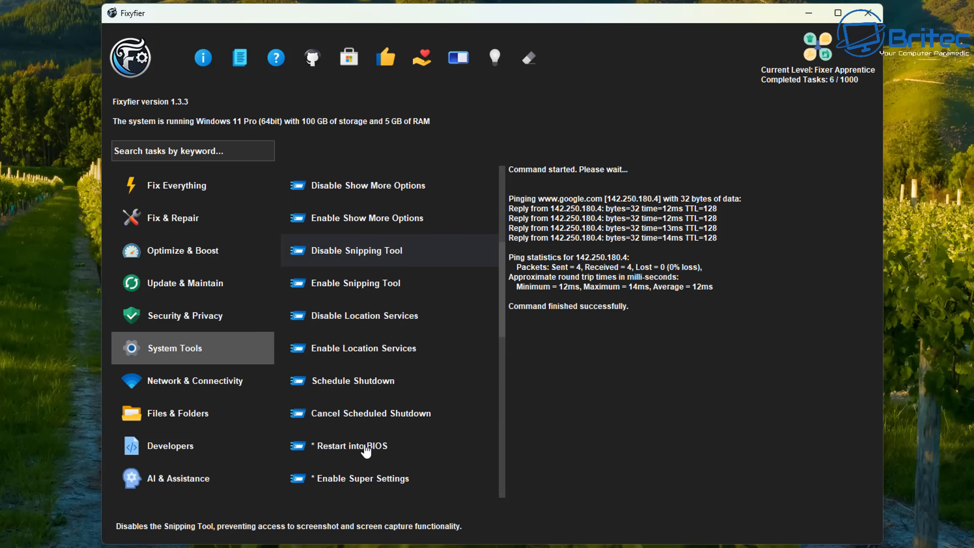
{"action": "scroll", "coordinate": [365, 450], "scroll_direction": "down", "scroll_amount": 15}
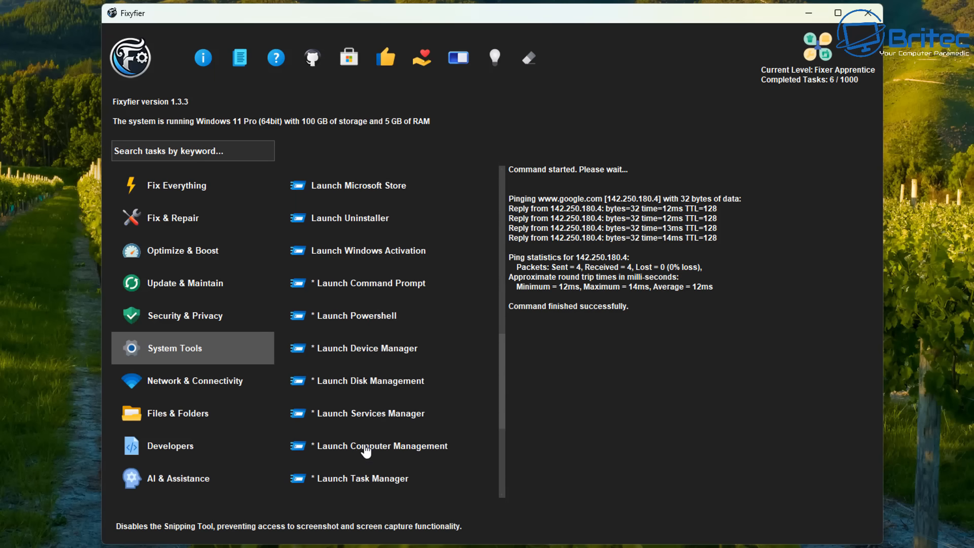
{"action": "scroll", "coordinate": [365, 447], "scroll_direction": "down", "scroll_amount": 1}
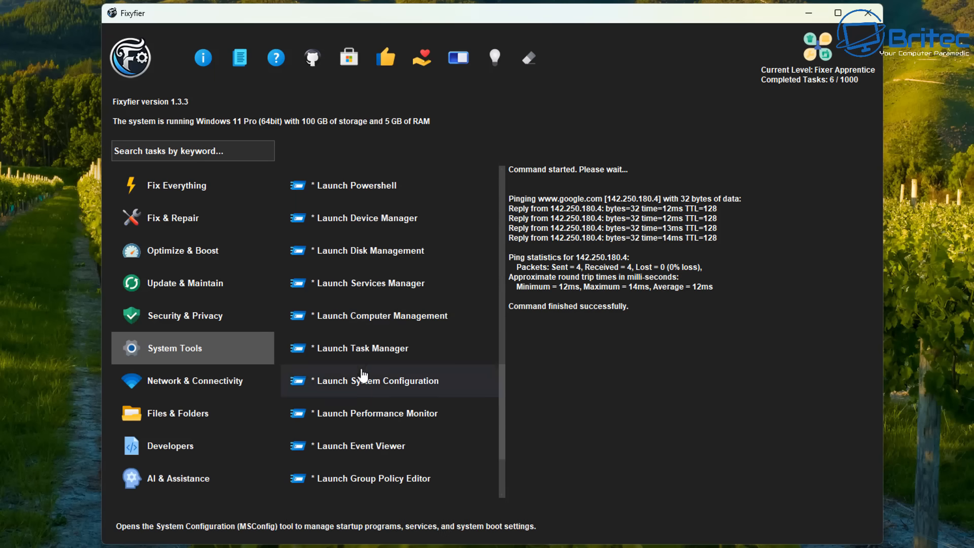
{"action": "left_click", "coordinate": [365, 287]}
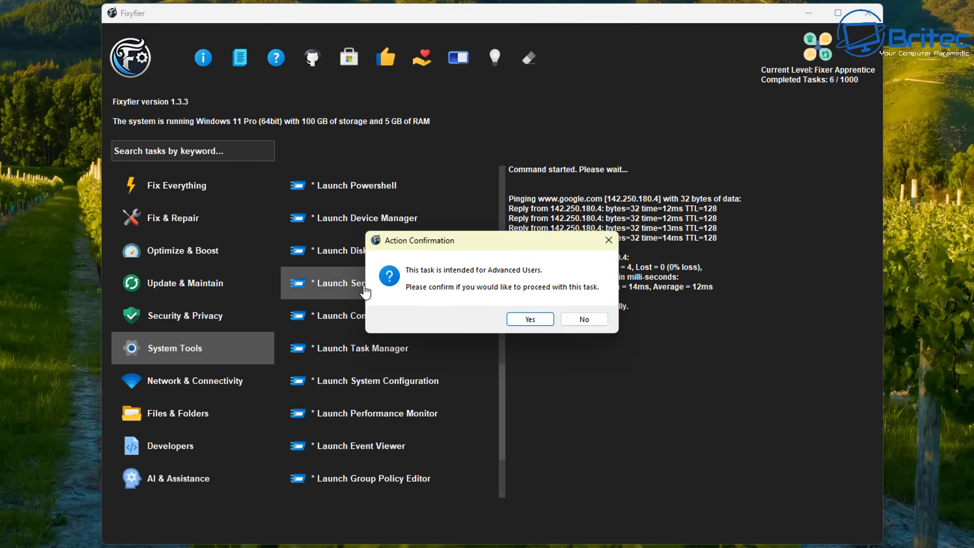
{"action": "left_click", "coordinate": [525, 319]}
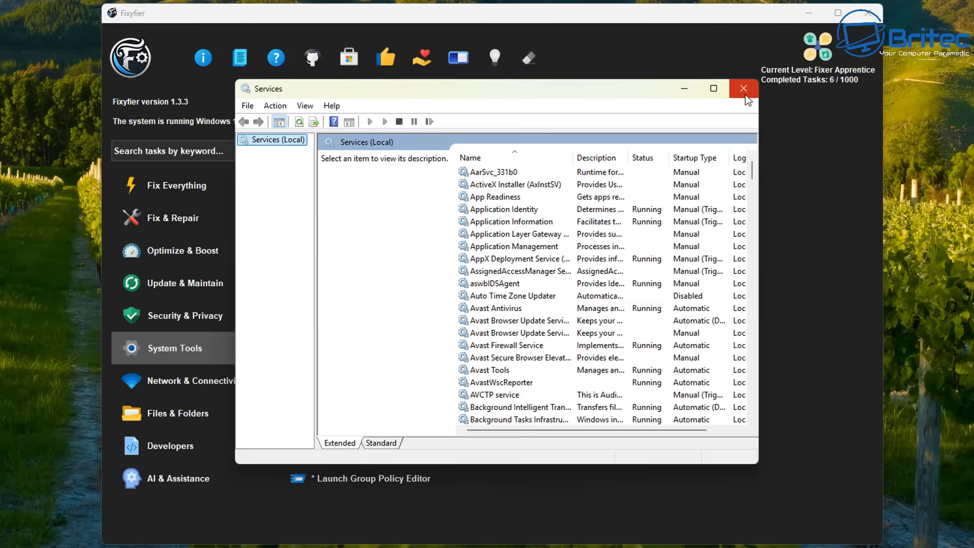
{"action": "left_click", "coordinate": [745, 94]}
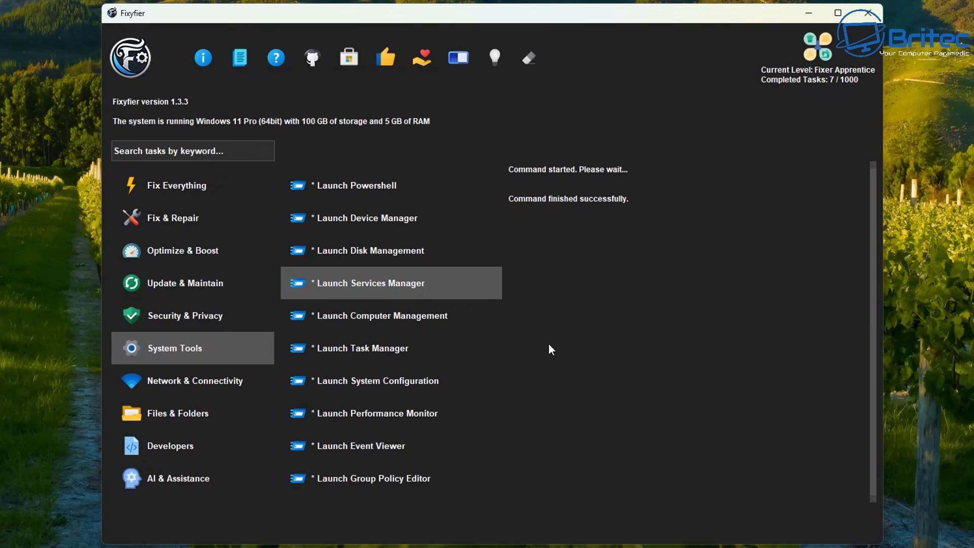
Run the Launch Netplwiz task, view the User Accounts dialog in the middle of the screen and close it.
{"action": "scroll", "coordinate": [435, 341], "scroll_direction": "down", "scroll_amount": 4}
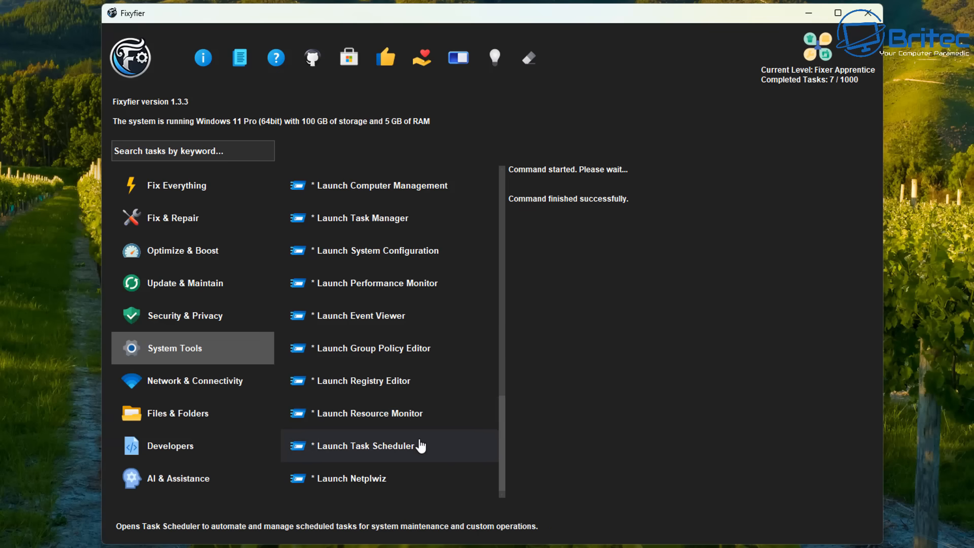
{"action": "left_click", "coordinate": [367, 477]}
{"action": "left_click", "coordinate": [528, 321]}
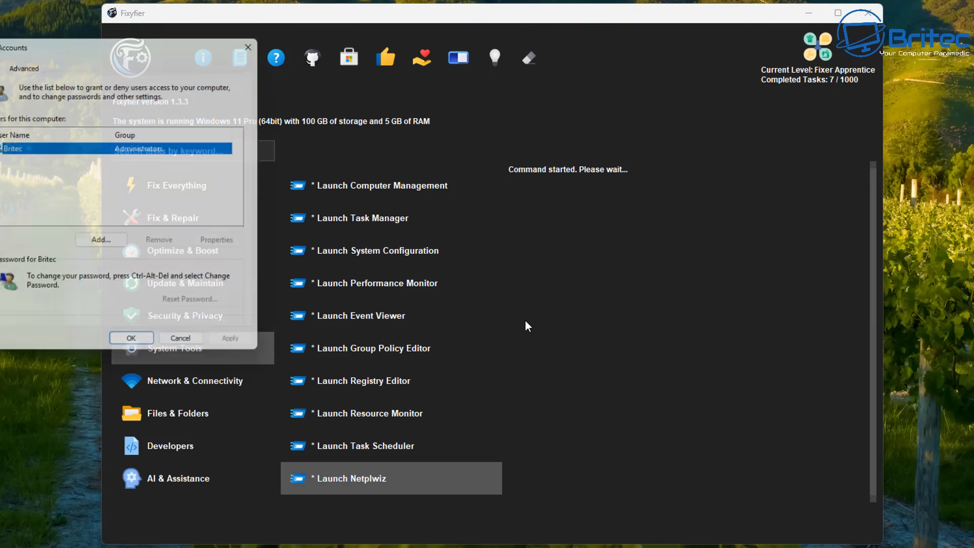
{"action": "left_click_drag", "start_coordinate": [117, 45], "coordinate": [478, 144]}
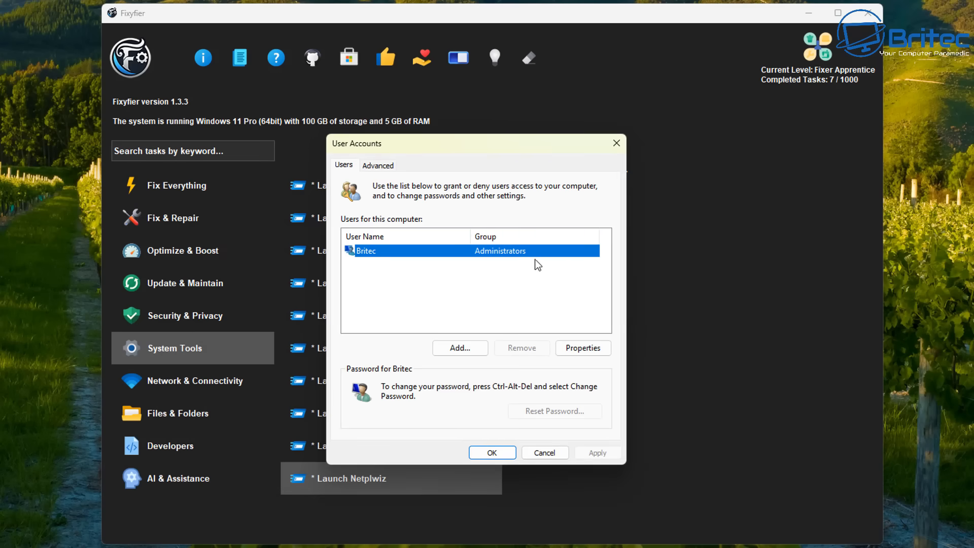
{"action": "left_click", "coordinate": [616, 144]}
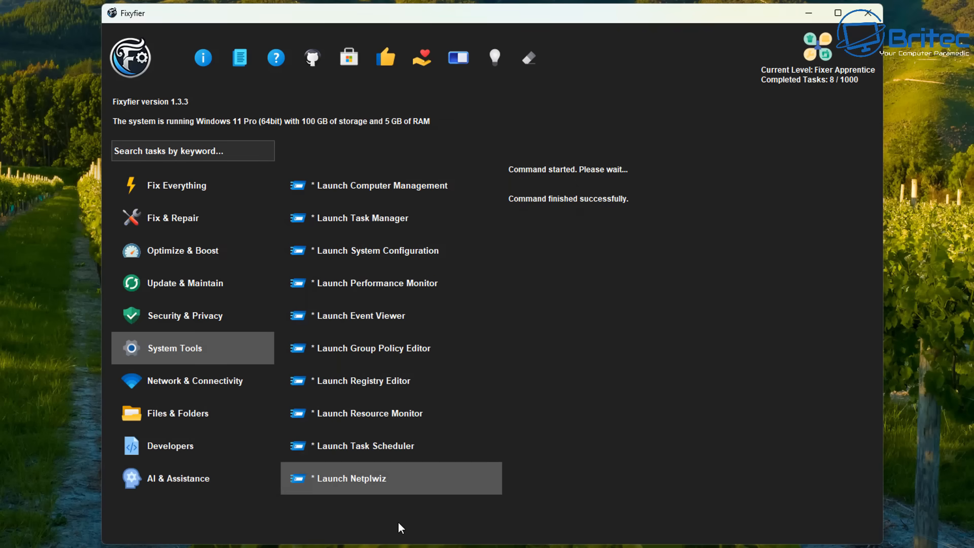
Run the Launch Registry Editor task and close the Registry Editor again.
{"action": "left_click", "coordinate": [355, 381]}
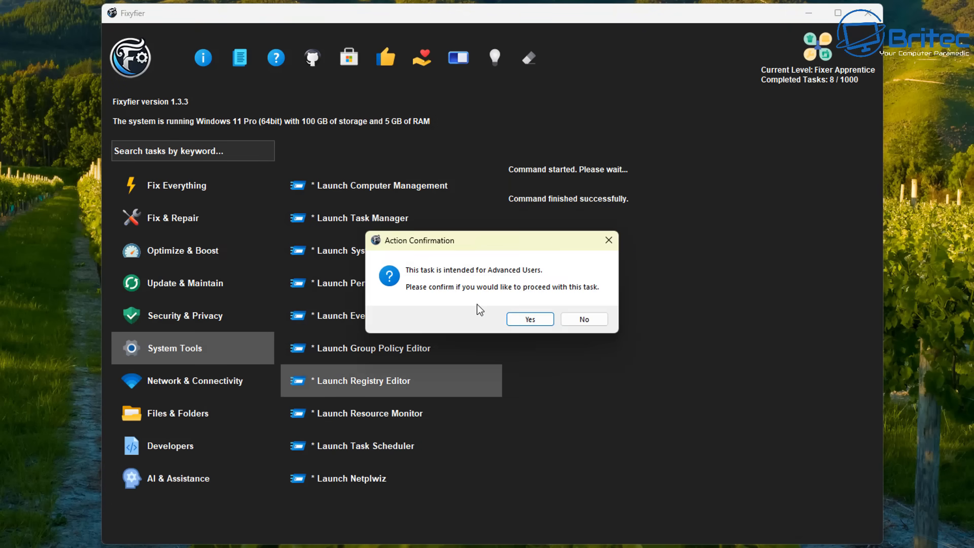
{"action": "left_click", "coordinate": [541, 322]}
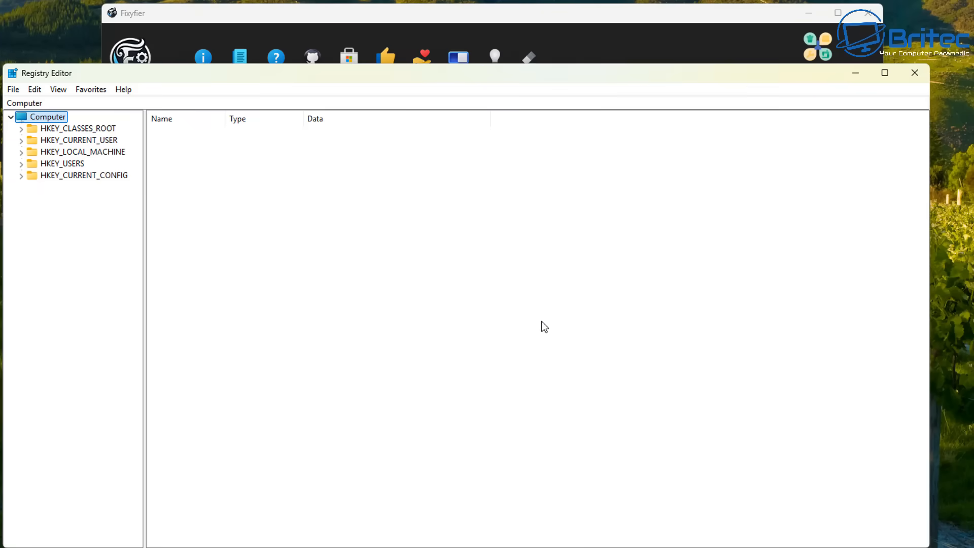
{"action": "left_click", "coordinate": [915, 76]}
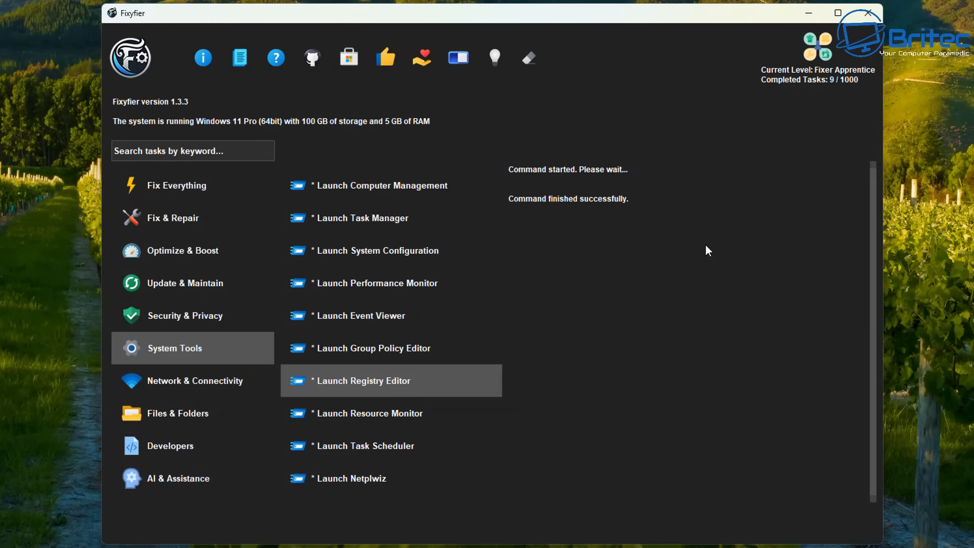
Run the Launch Group Policy Editor task, view the Local Group Policy Editor and close it.
{"action": "left_click", "coordinate": [384, 349]}
{"action": "left_click", "coordinate": [533, 319]}
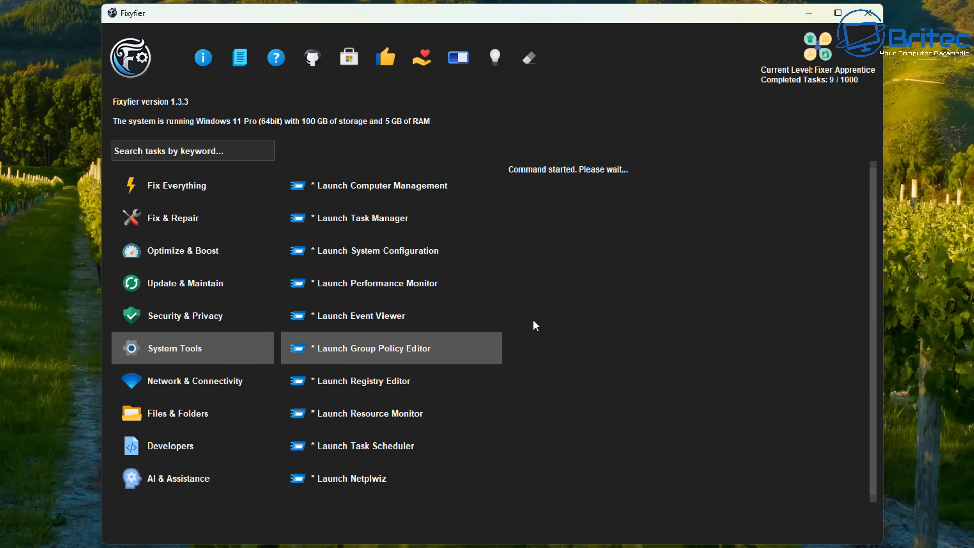
{"action": "left_click_drag", "start_coordinate": [239, 42], "coordinate": [550, 147]}
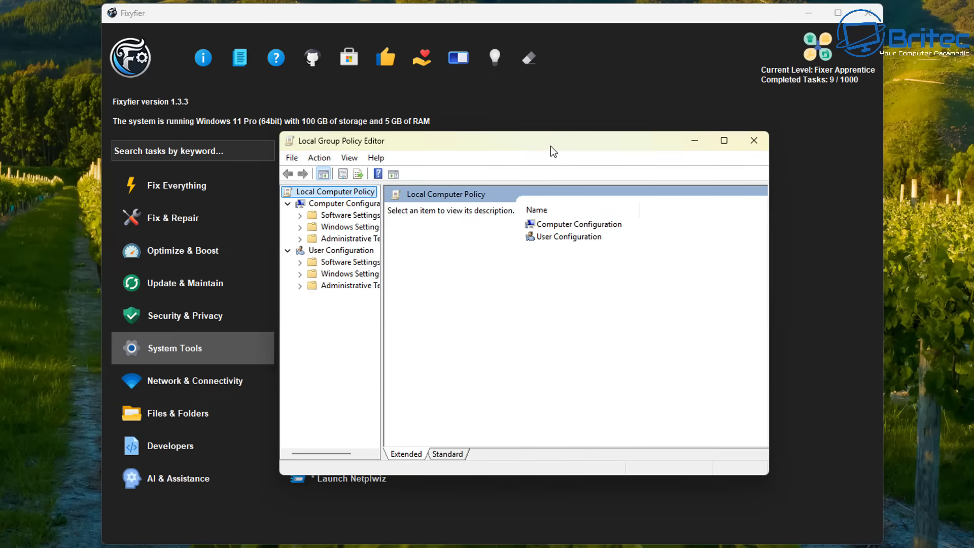
{"action": "left_click", "coordinate": [752, 142]}
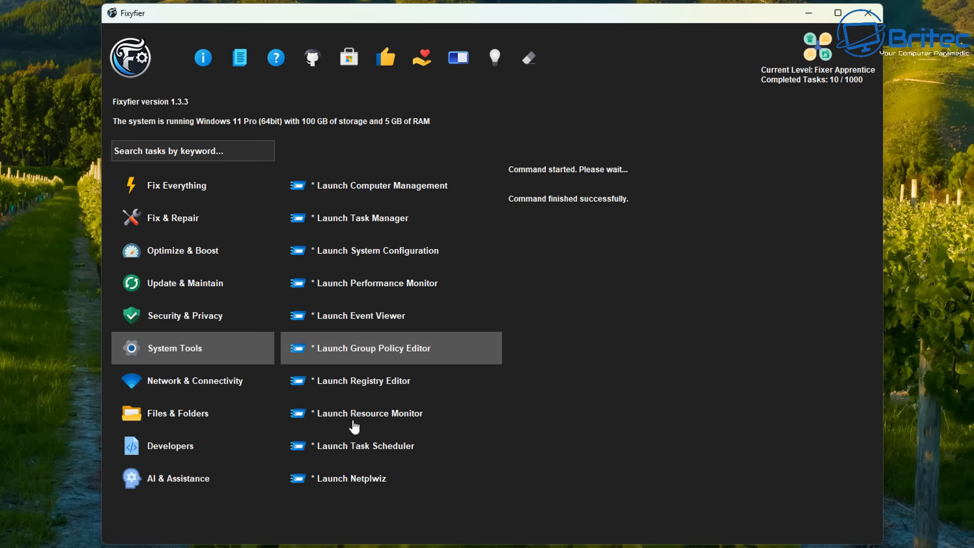
Open AI & Assistance and ask the assistant for "help with network adapter".
{"action": "left_click", "coordinate": [166, 486]}
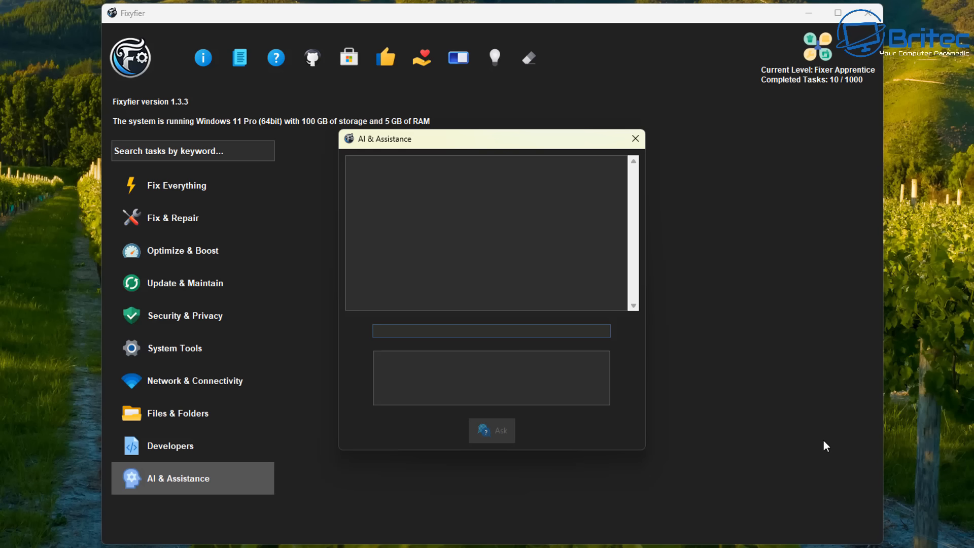
{"action": "type", "text": "help"}
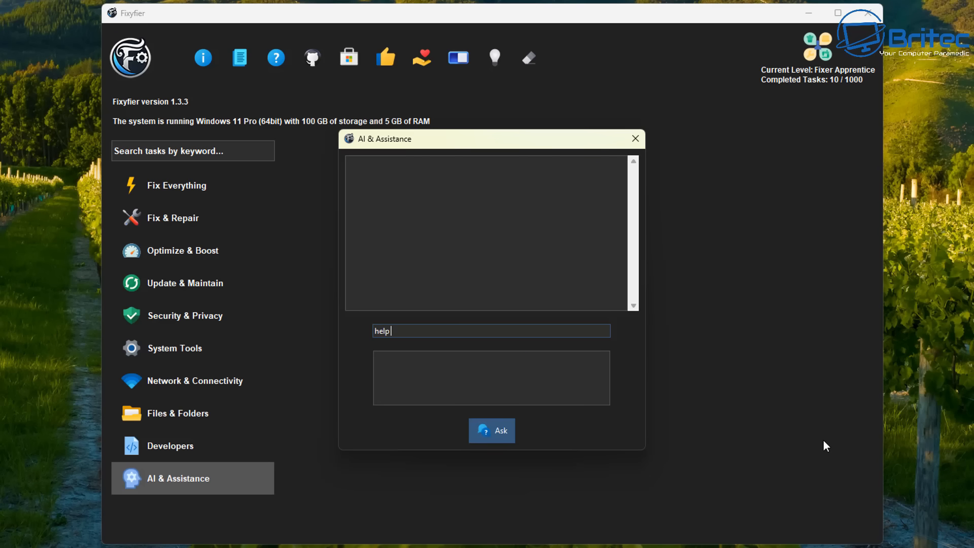
{"action": "type", "text": " with network adapter"}
{"action": "key", "text": "Return"}
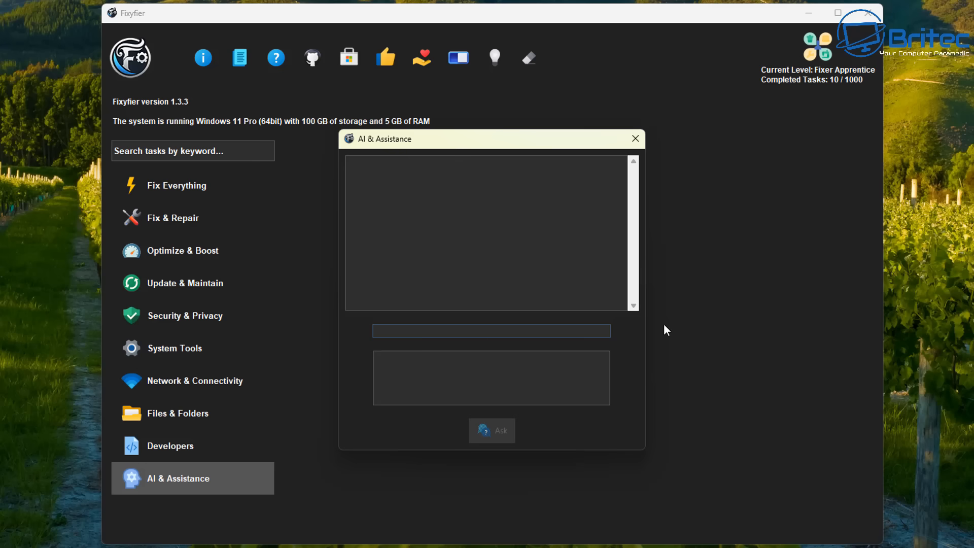
Ask the AI assistant "how do I update drivers".
{"action": "type", "text": "ow"}
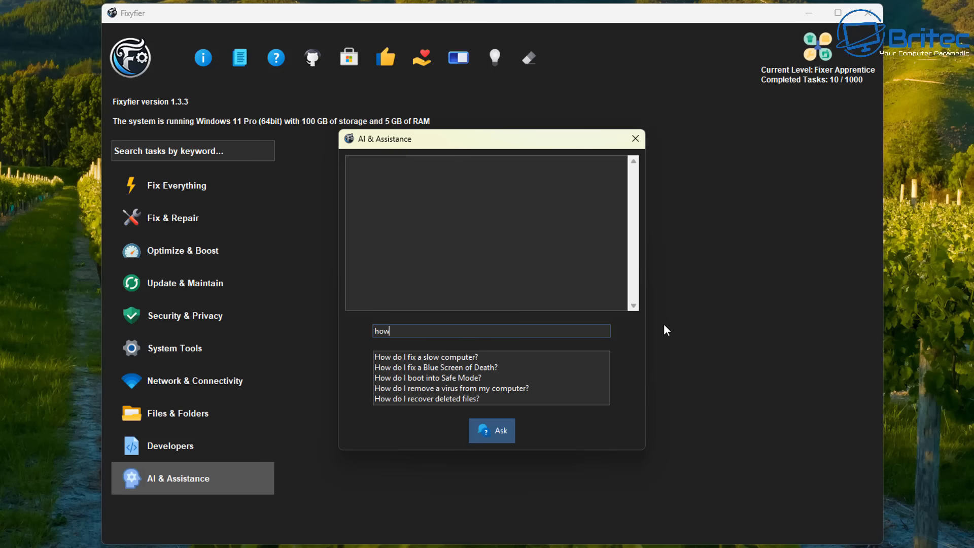
{"action": "type", "text": " do I update"}
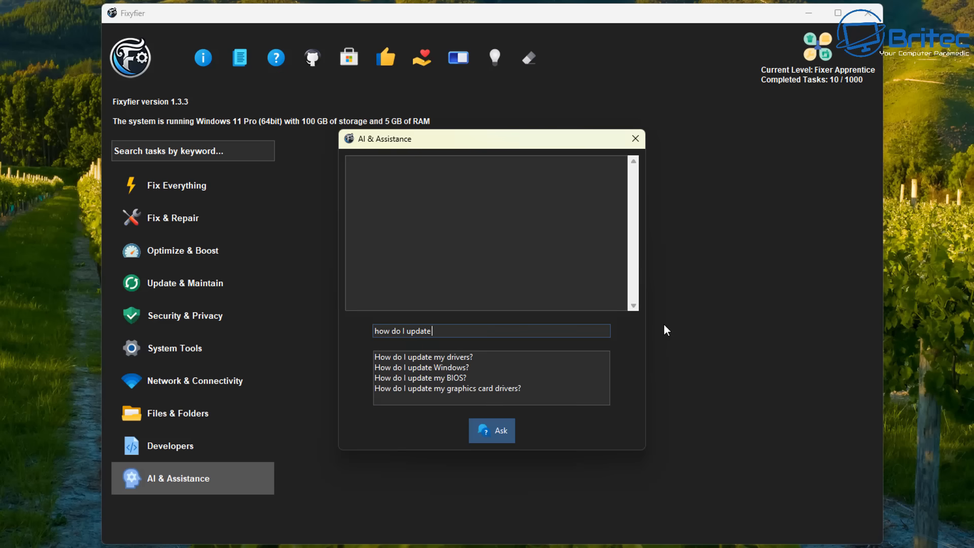
{"action": "type", "text": " drive"}
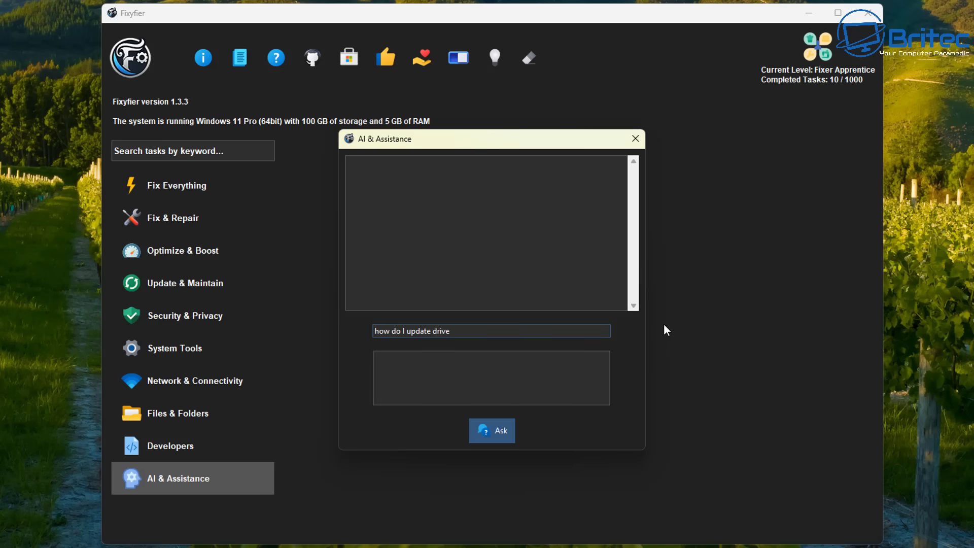
{"action": "type", "text": "rs"}
{"action": "key", "text": "Return"}
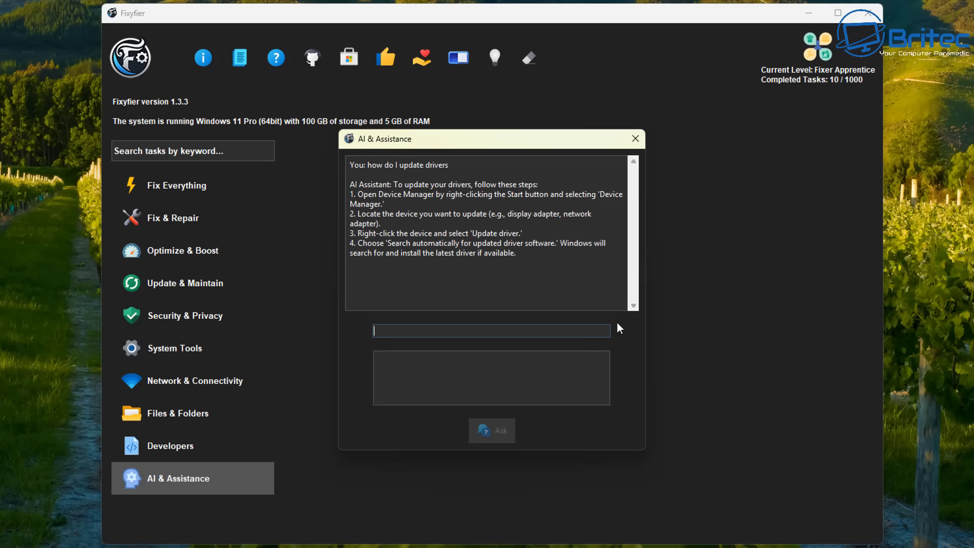
Ask the assistant the suggested questions about booting into Safe Mode and fixing a slow computer, and close the AI & Assistance window.
{"action": "type", "text": "How"}
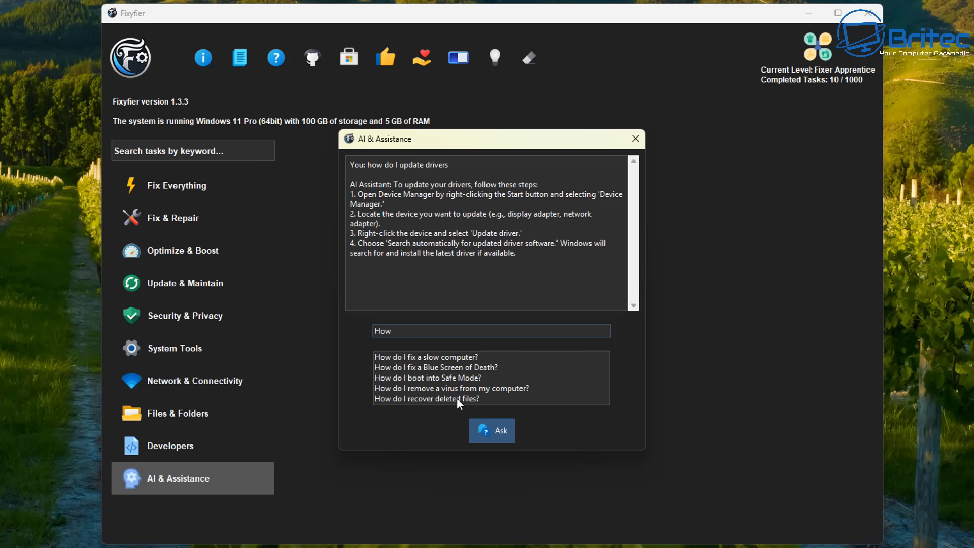
{"action": "left_click", "coordinate": [451, 378]}
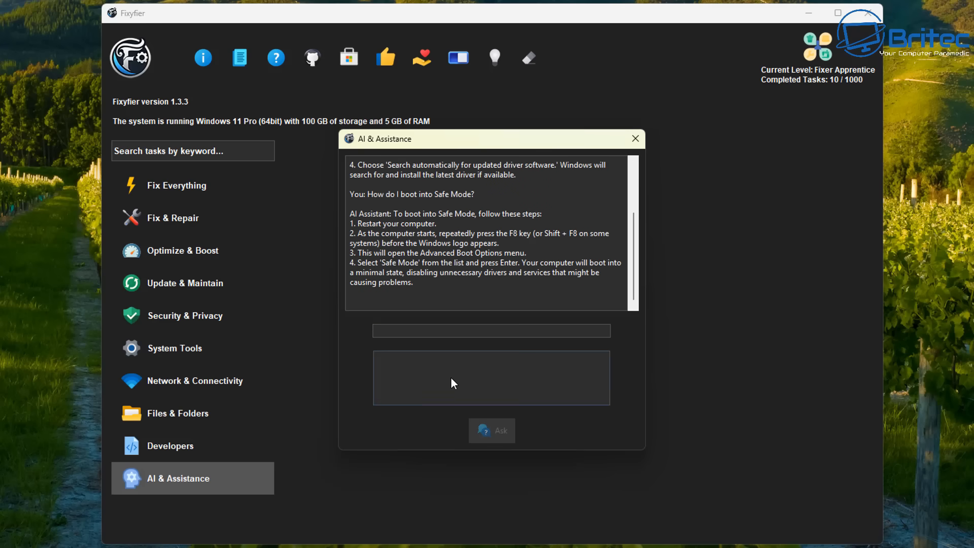
{"action": "type", "text": "how"}
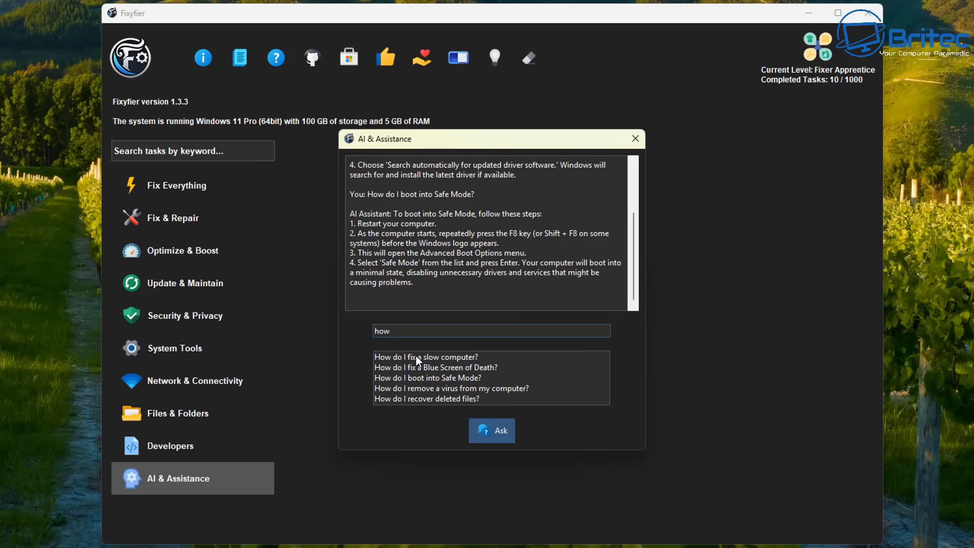
{"action": "left_click", "coordinate": [428, 356]}
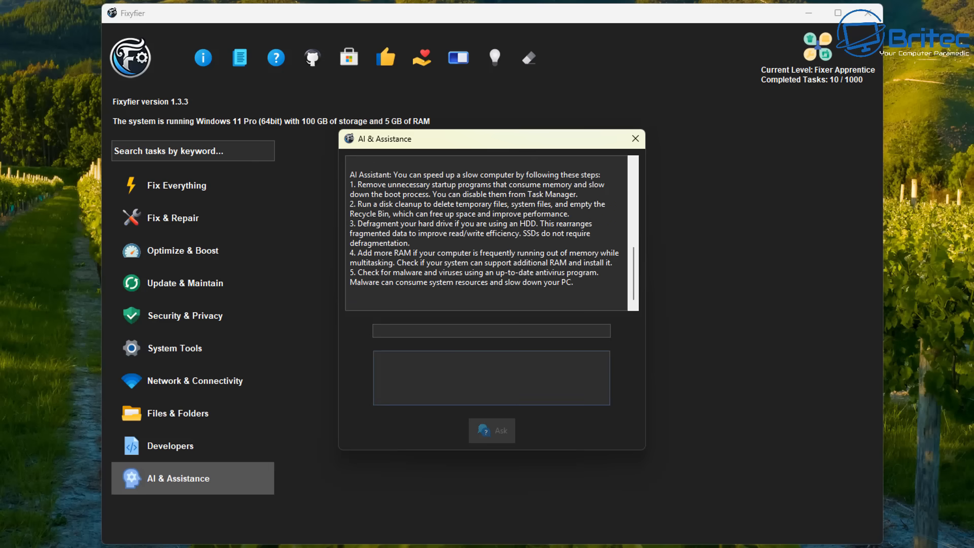
{"action": "left_click", "coordinate": [634, 137]}
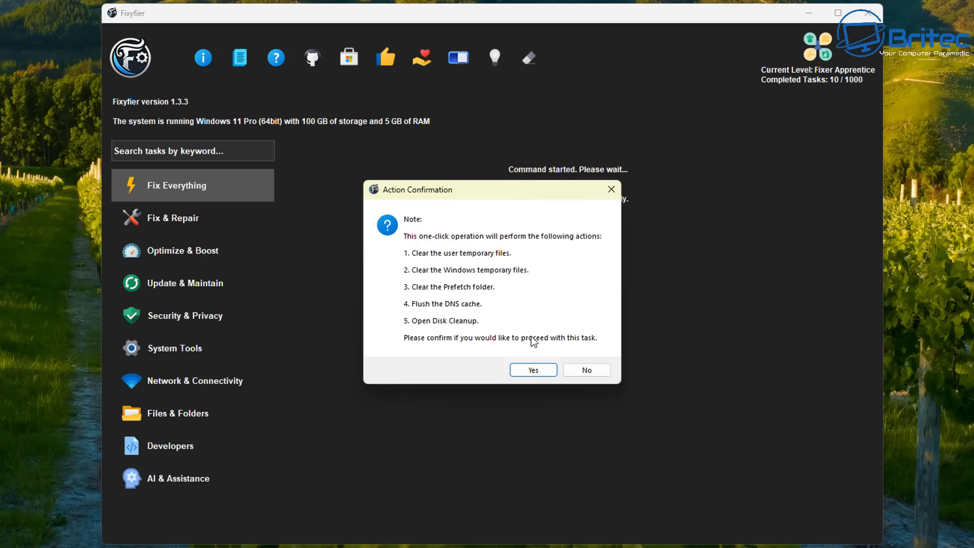
Run the one-click Fix Everything operation and bring the Disk Cleanup window for drive C: to the front.
{"action": "left_click", "coordinate": [536, 370]}
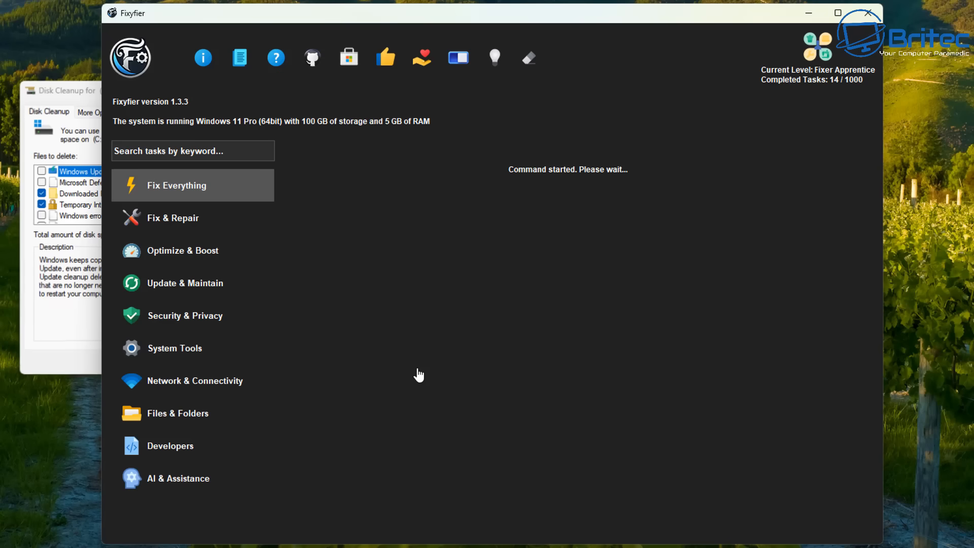
{"action": "left_click", "coordinate": [72, 89]}
{"action": "left_click_drag", "start_coordinate": [72, 87], "coordinate": [475, 145]}
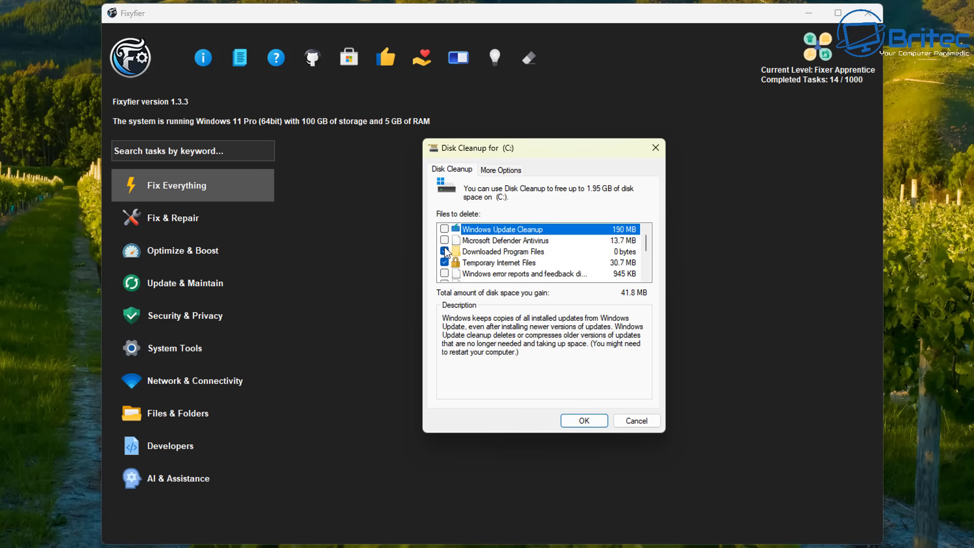
Add Microsoft Defender Antivirus to the files to delete in Disk Cleanup, review the remaining categories and permanently delete the selected files.
{"action": "left_click", "coordinate": [444, 229]}
{"action": "left_click", "coordinate": [445, 229]}
{"action": "left_click", "coordinate": [444, 240]}
{"action": "left_click", "coordinate": [444, 229]}
{"action": "left_click_drag", "start_coordinate": [646, 241], "coordinate": [648, 259]}
{"action": "left_click", "coordinate": [646, 277]}
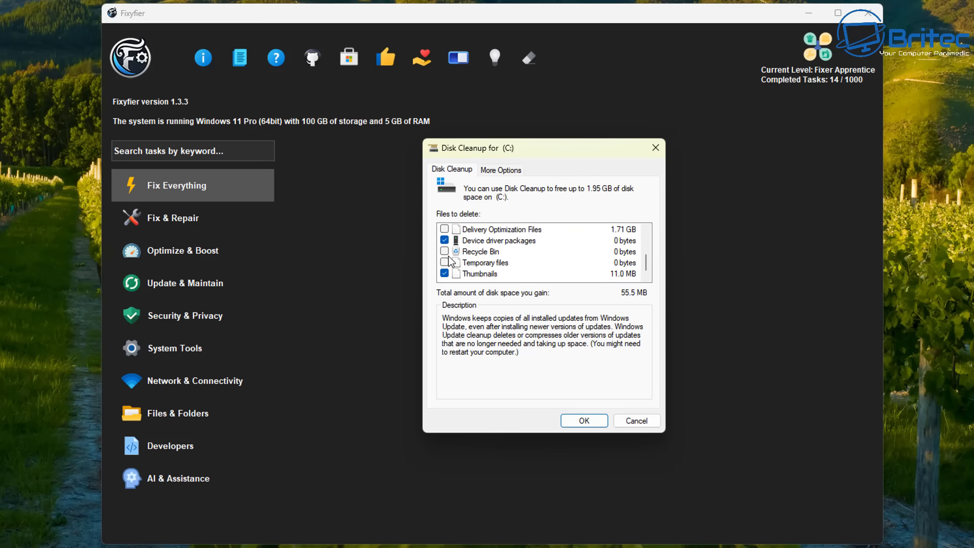
{"action": "left_click", "coordinate": [587, 422]}
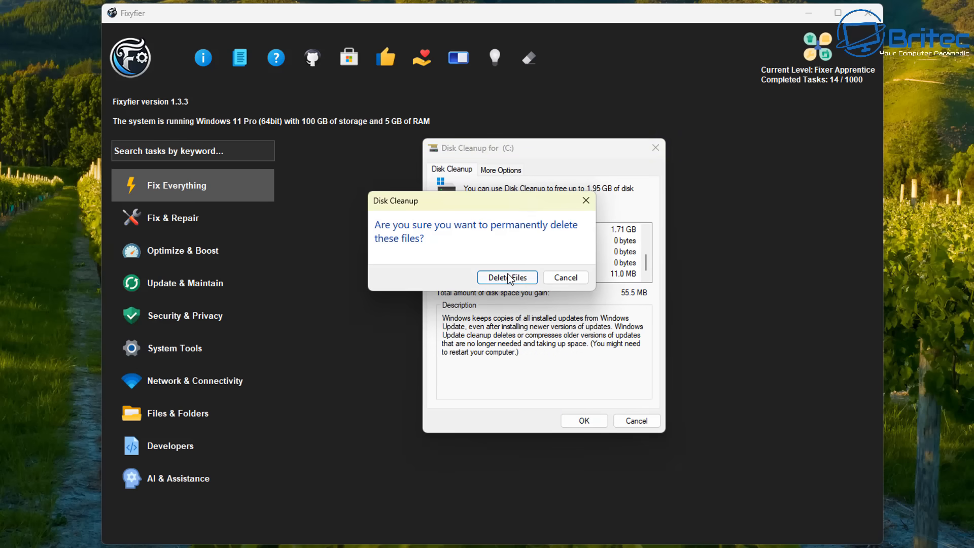
{"action": "left_click", "coordinate": [509, 277]}
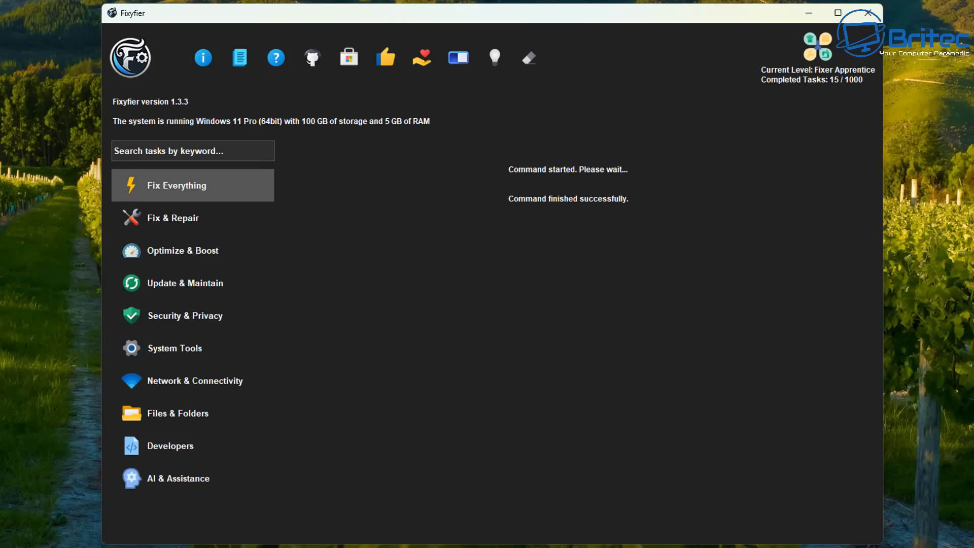
Start the Check Disk repair task as an advanced-user task, view its console prompt and close it without scheduling a scan.
{"action": "left_click", "coordinate": [168, 229]}
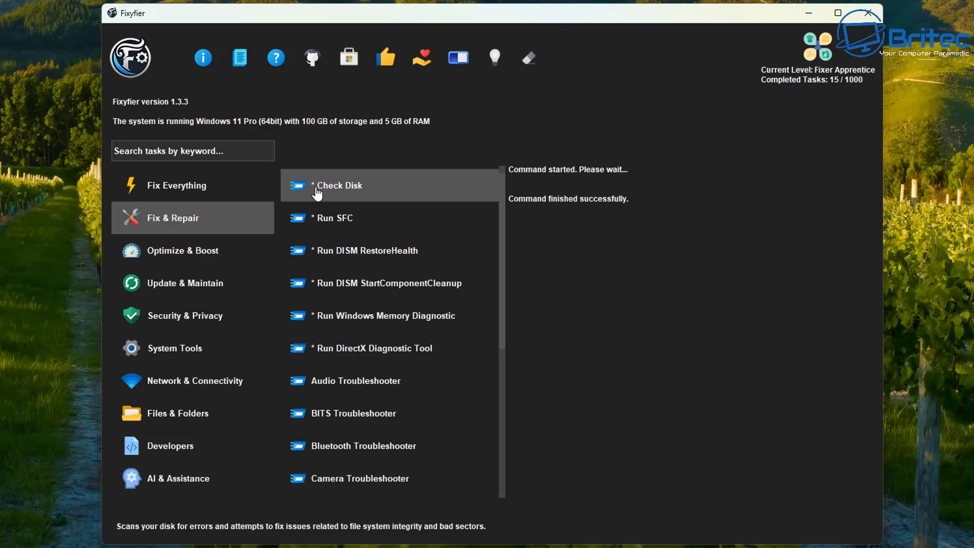
{"action": "left_click", "coordinate": [348, 189]}
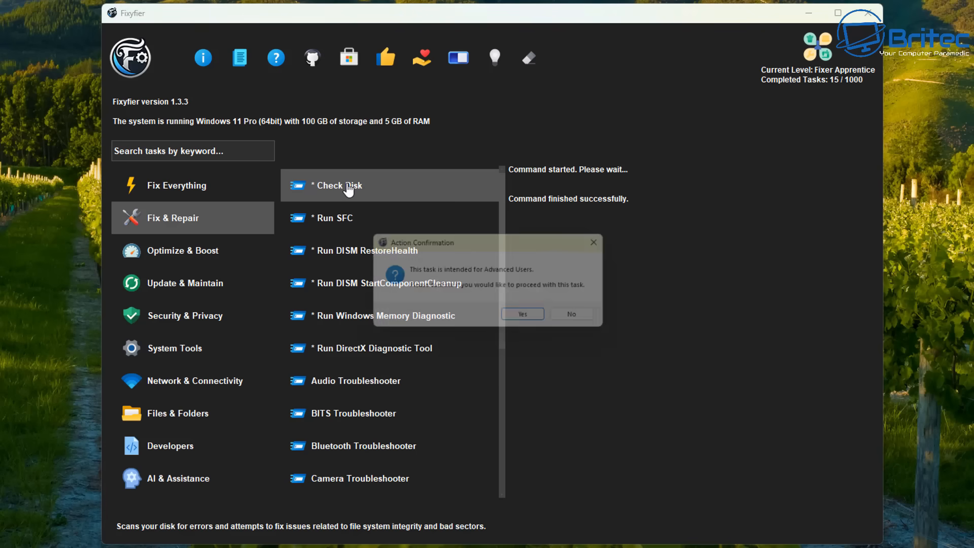
{"action": "left_click", "coordinate": [525, 317]}
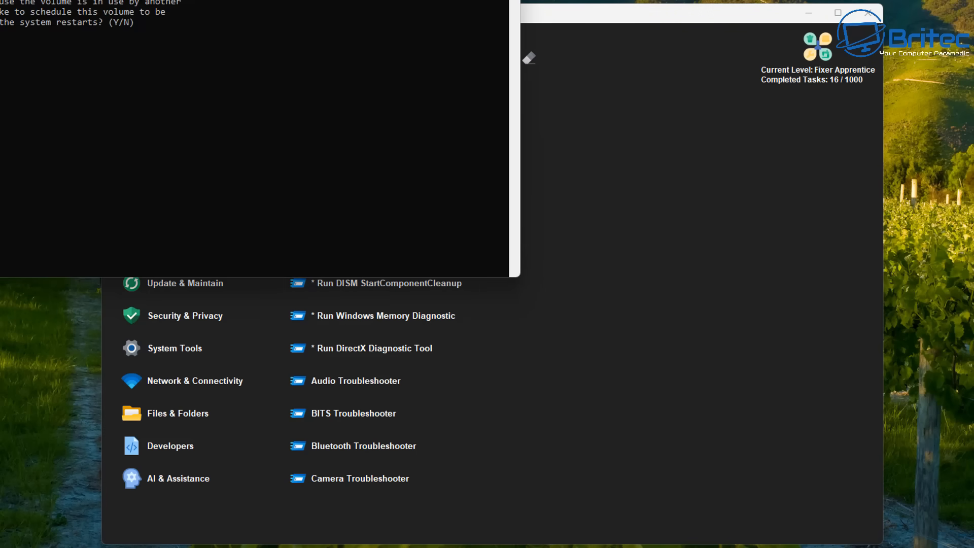
{"action": "left_click_drag", "start_coordinate": [227, 0], "coordinate": [526, 106]}
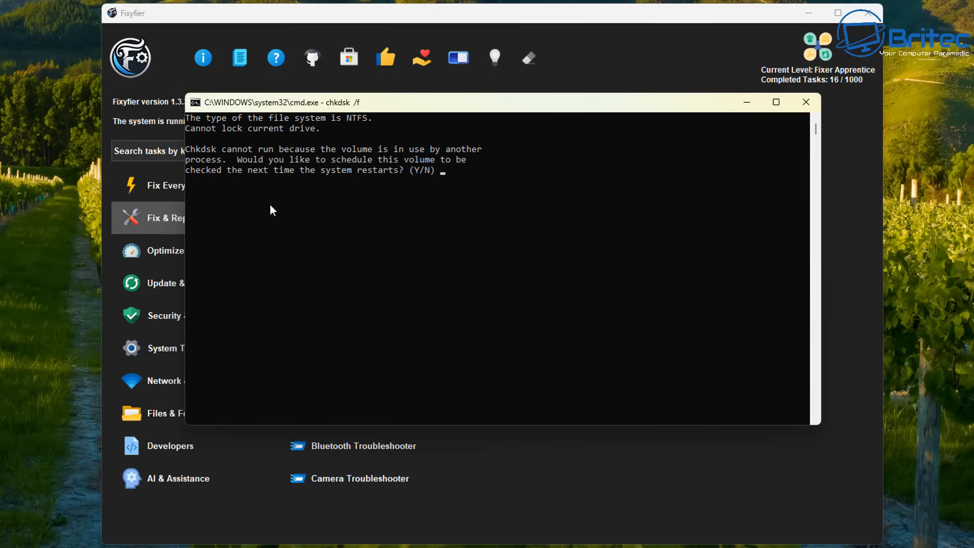
{"action": "left_click", "coordinate": [805, 103]}
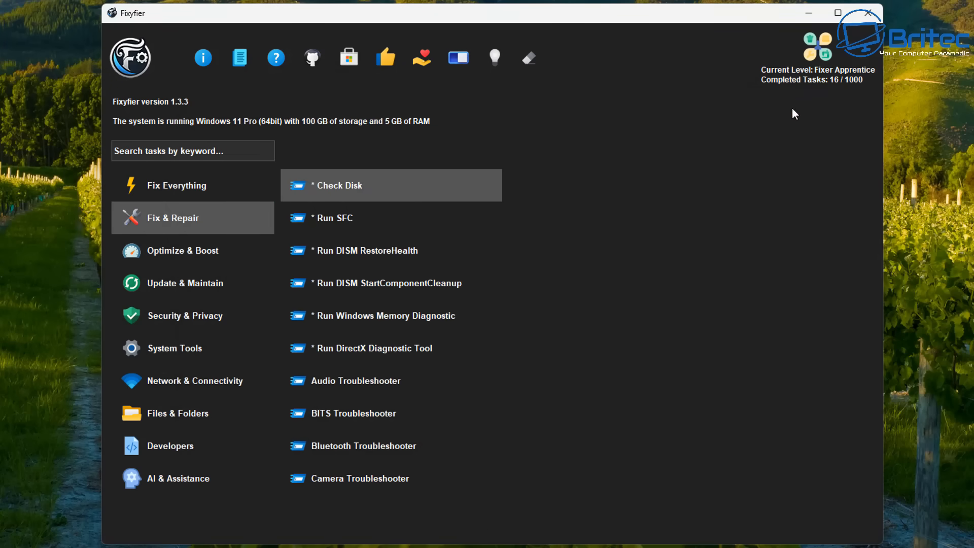
Run the SFC repair task, confirming the advanced-user notice, and bring its console window fully into view.
{"action": "left_click", "coordinate": [338, 225]}
{"action": "left_click", "coordinate": [531, 320]}
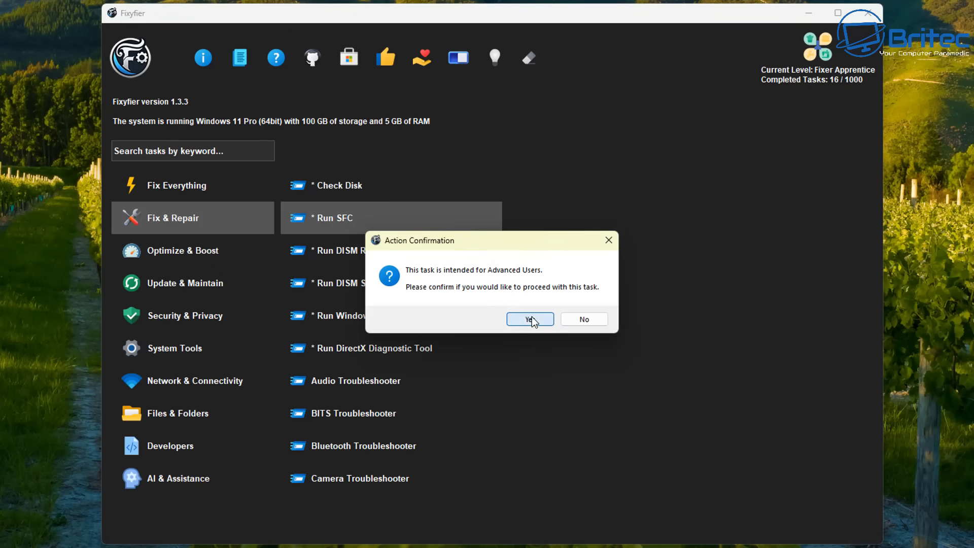
{"action": "left_click_drag", "start_coordinate": [262, 1], "coordinate": [537, 141]}
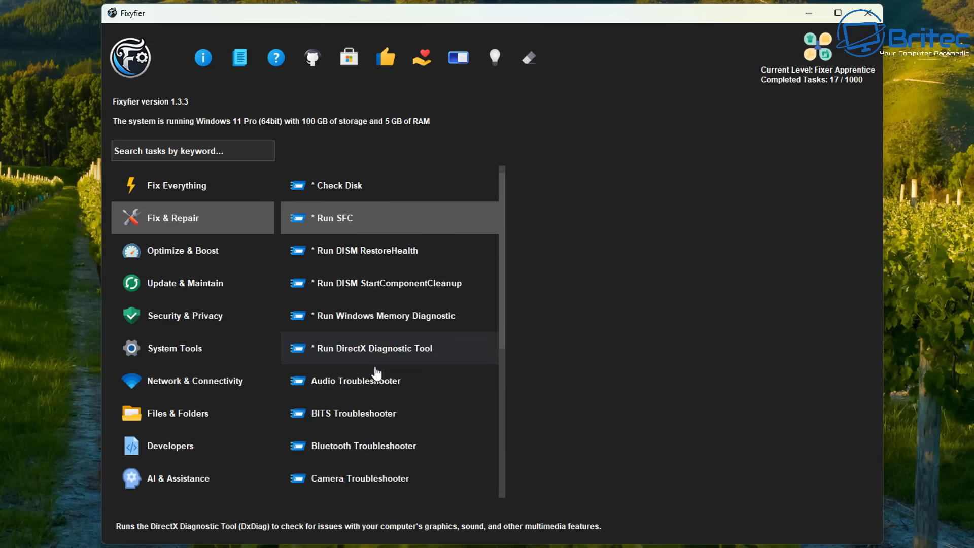
Run the DirectX Diagnostic Tool with the driver signature check enabled, view its system information and exit it.
{"action": "scroll", "coordinate": [406, 431], "scroll_direction": "down", "scroll_amount": 1}
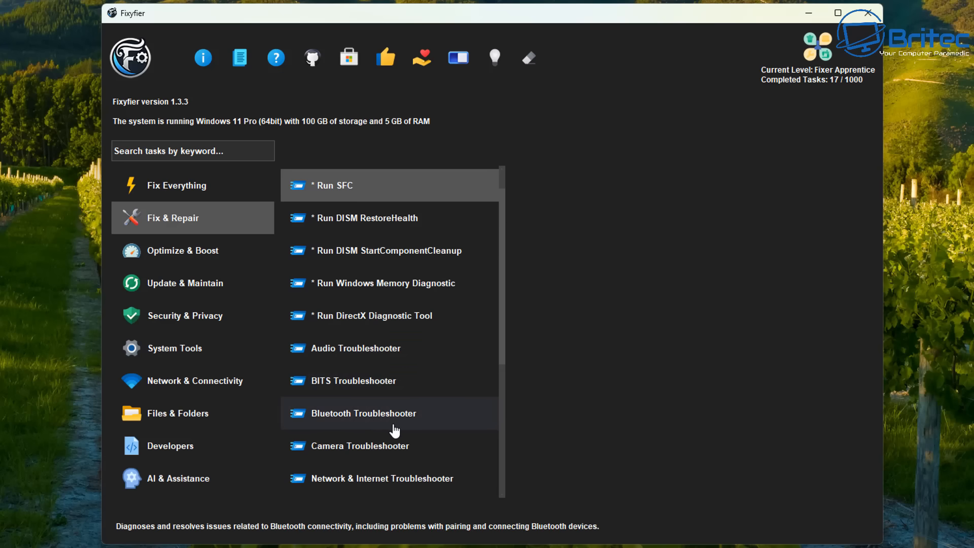
{"action": "left_click", "coordinate": [386, 317]}
{"action": "left_click", "coordinate": [515, 324]}
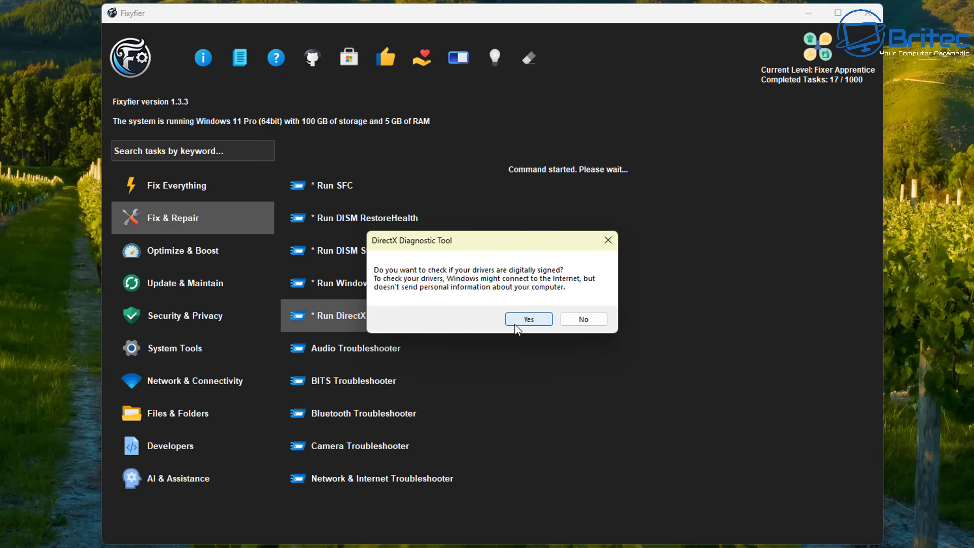
{"action": "left_click", "coordinate": [515, 322]}
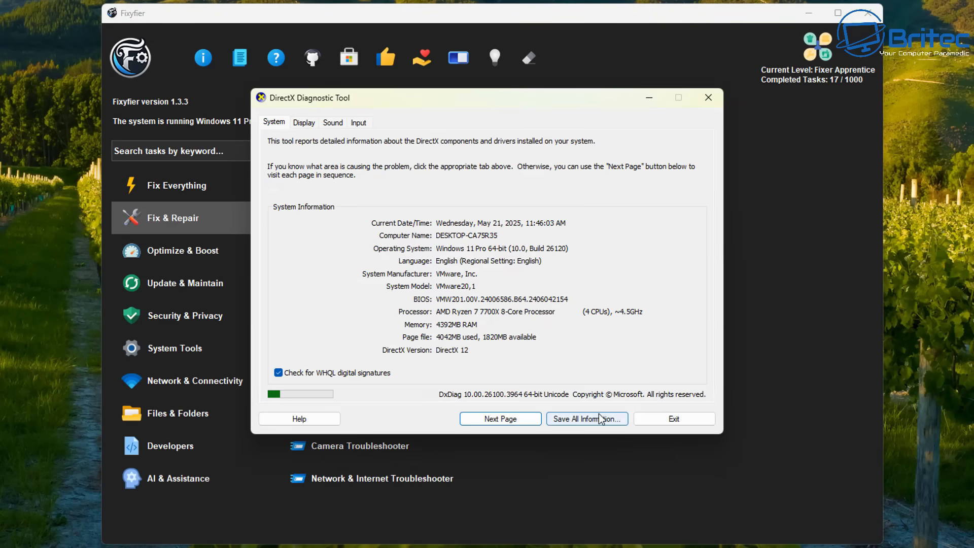
{"action": "left_click", "coordinate": [673, 419]}
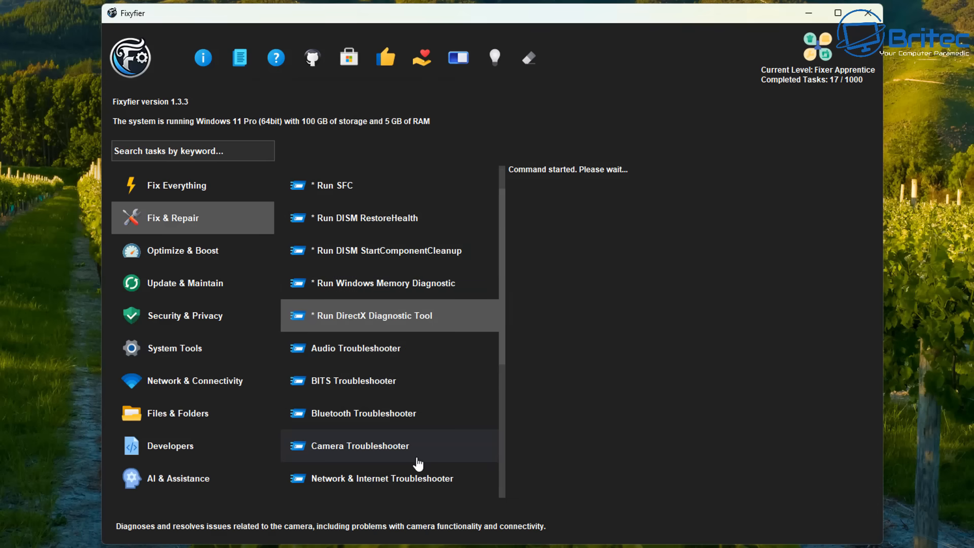
Open the BITS Troubleshooter in Get Help, view its diagnosis offer and close it without running the troubleshooter.
{"action": "scroll", "coordinate": [418, 464], "scroll_direction": "down", "scroll_amount": 2}
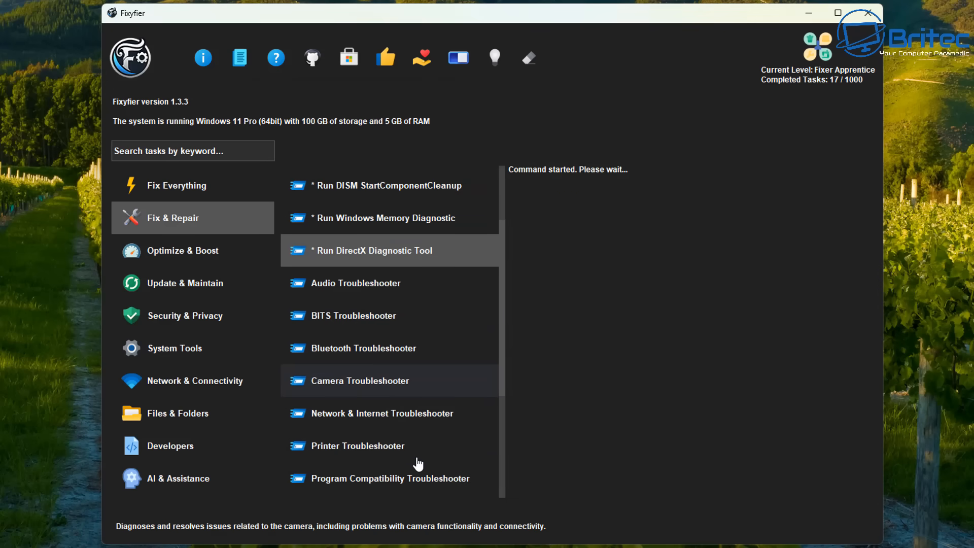
{"action": "left_click", "coordinate": [366, 321]}
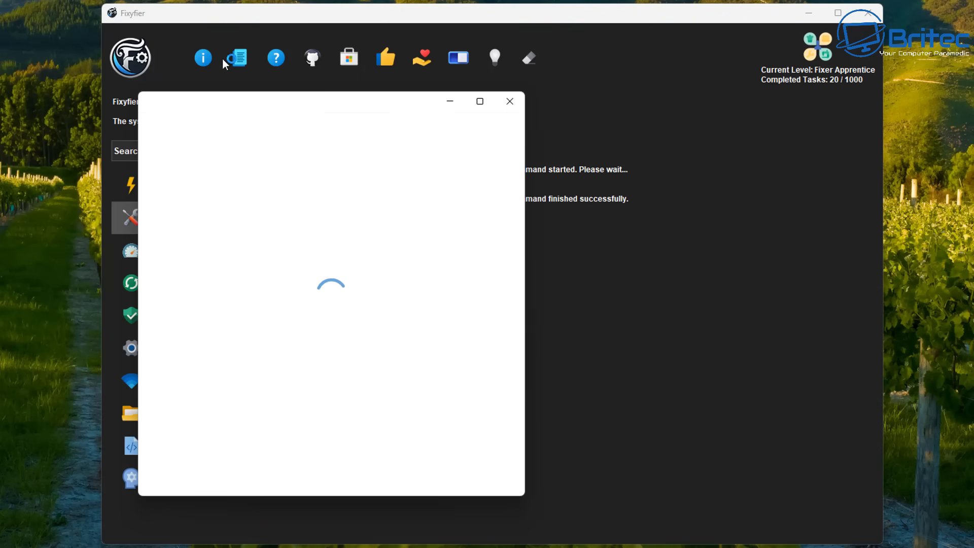
{"action": "left_click_drag", "start_coordinate": [279, 111], "coordinate": [461, 100]}
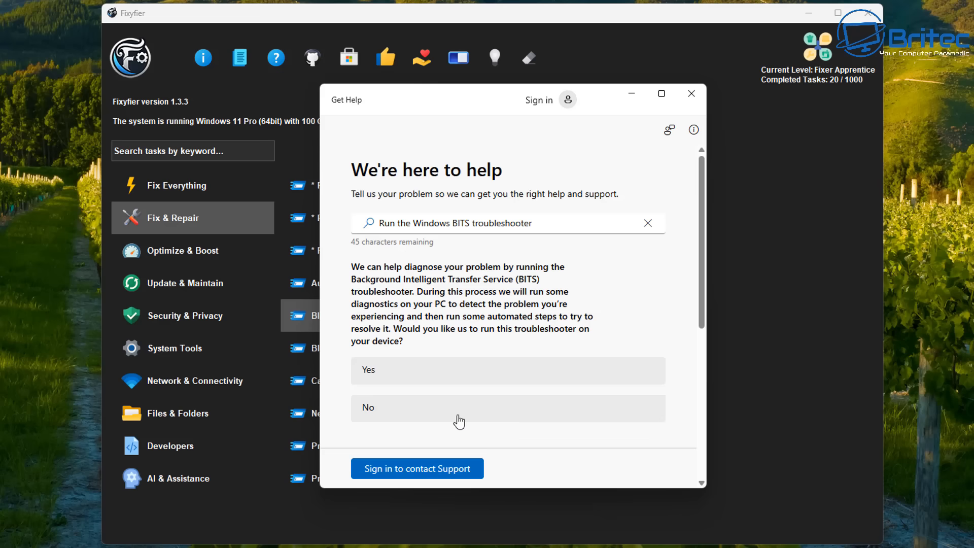
{"action": "left_click", "coordinate": [690, 96]}
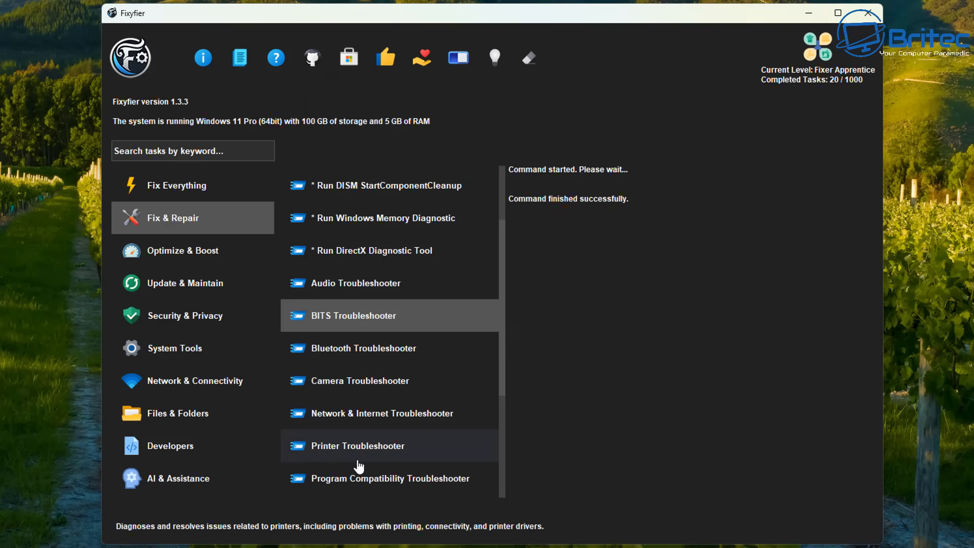
Generate the security logs from the Fix & Repair tasks, accepting the advanced-user confirmation.
{"action": "scroll", "coordinate": [448, 464], "scroll_direction": "down", "scroll_amount": 1}
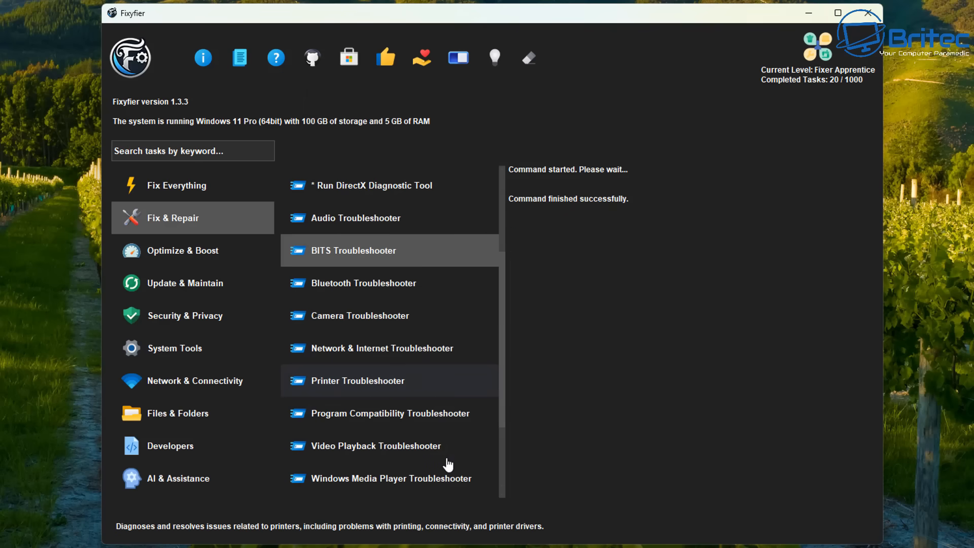
{"action": "scroll", "coordinate": [448, 464], "scroll_direction": "down", "scroll_amount": 3}
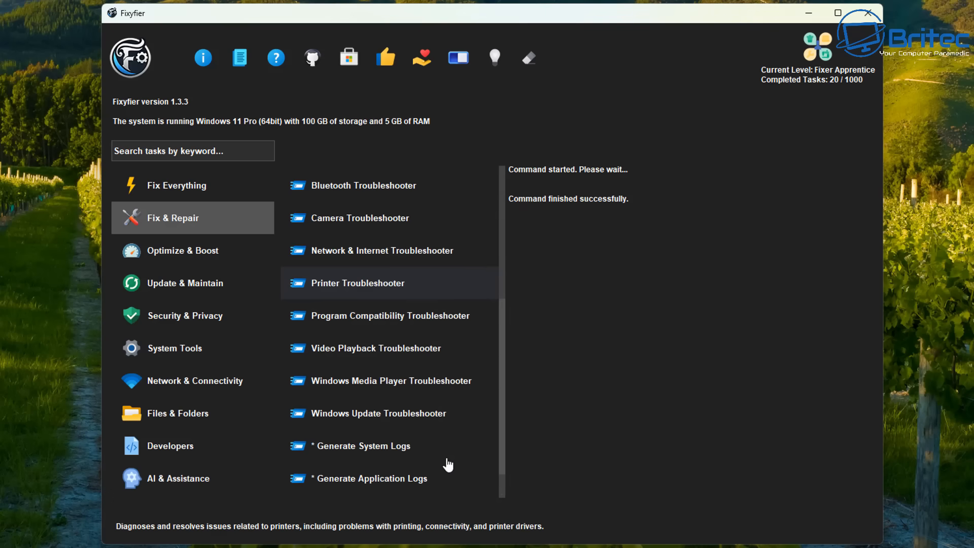
{"action": "scroll", "coordinate": [448, 464], "scroll_direction": "down", "scroll_amount": 1}
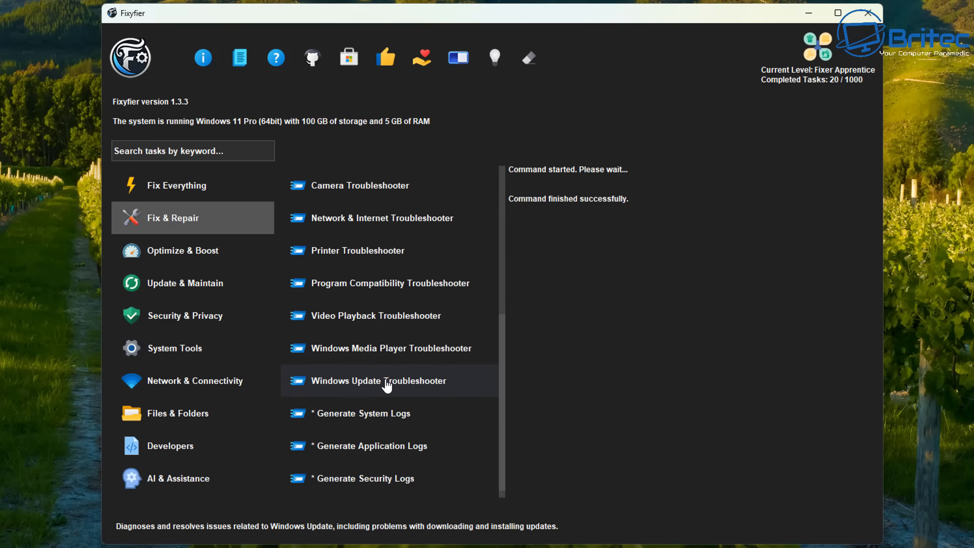
{"action": "left_click", "coordinate": [386, 482]}
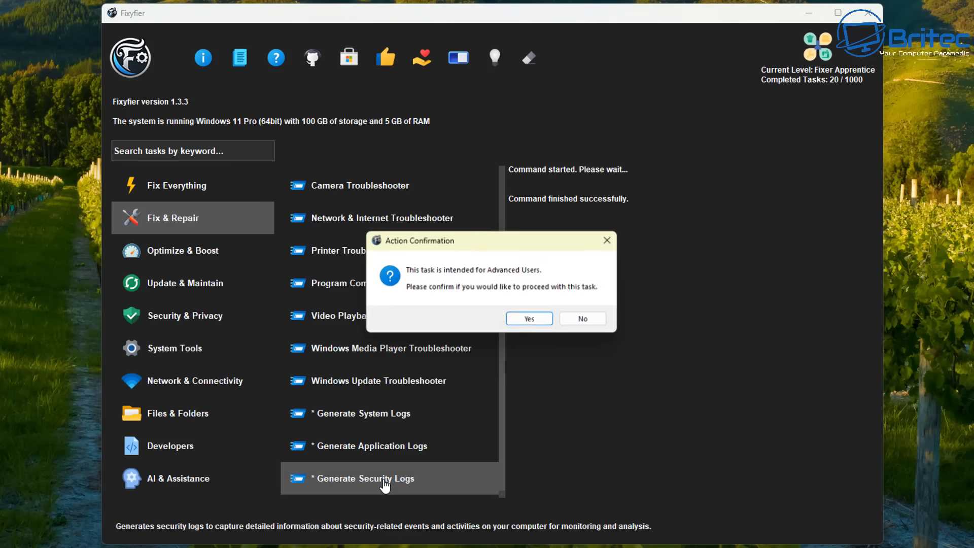
{"action": "left_click", "coordinate": [530, 319]}
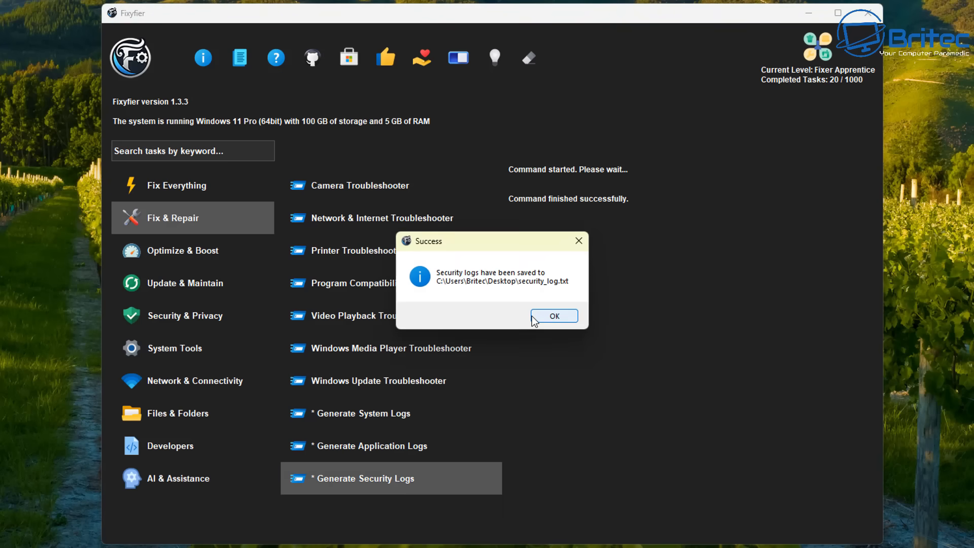
{"action": "left_click", "coordinate": [554, 317]}
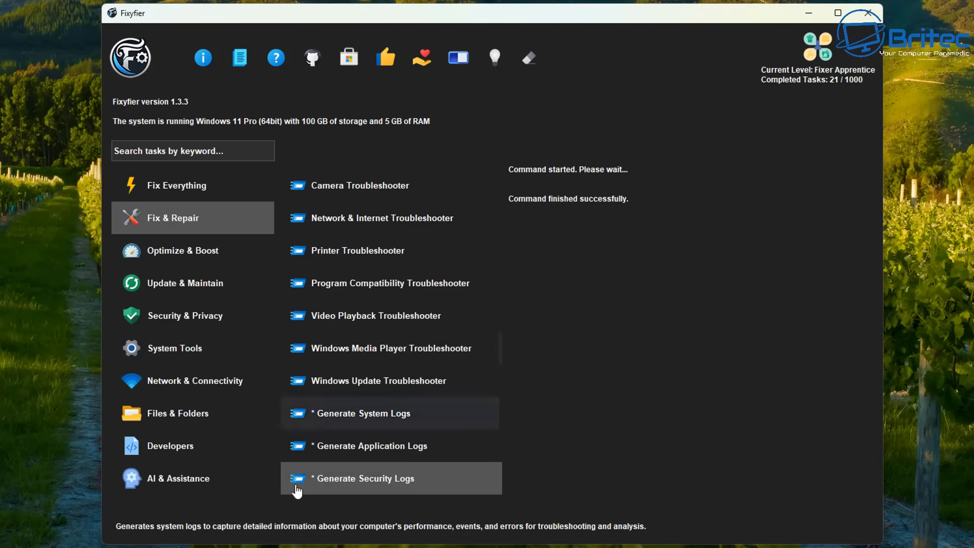
Launch Manage Disk Partitions from the Optimize & Boost tasks, view the DiskPart console and close it.
{"action": "left_click", "coordinate": [187, 261]}
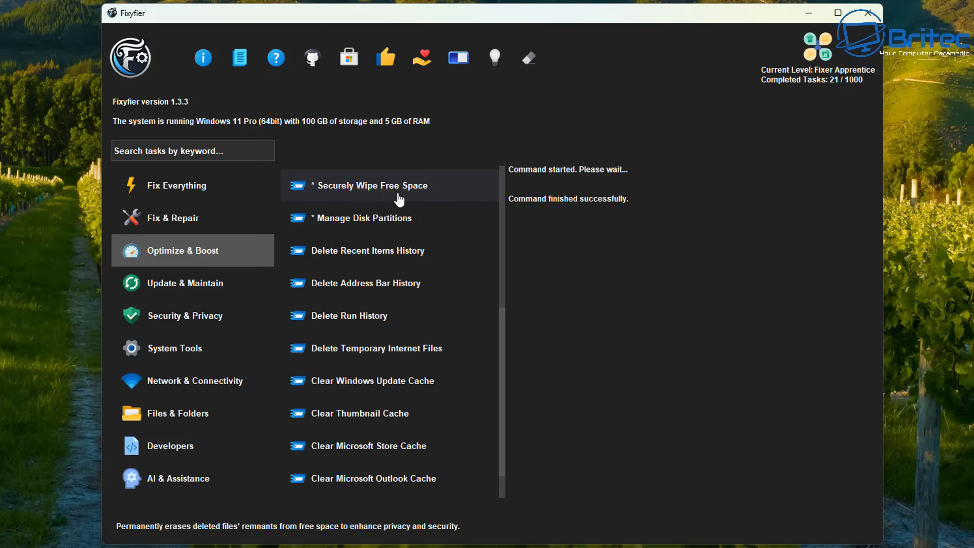
{"action": "left_click", "coordinate": [378, 219]}
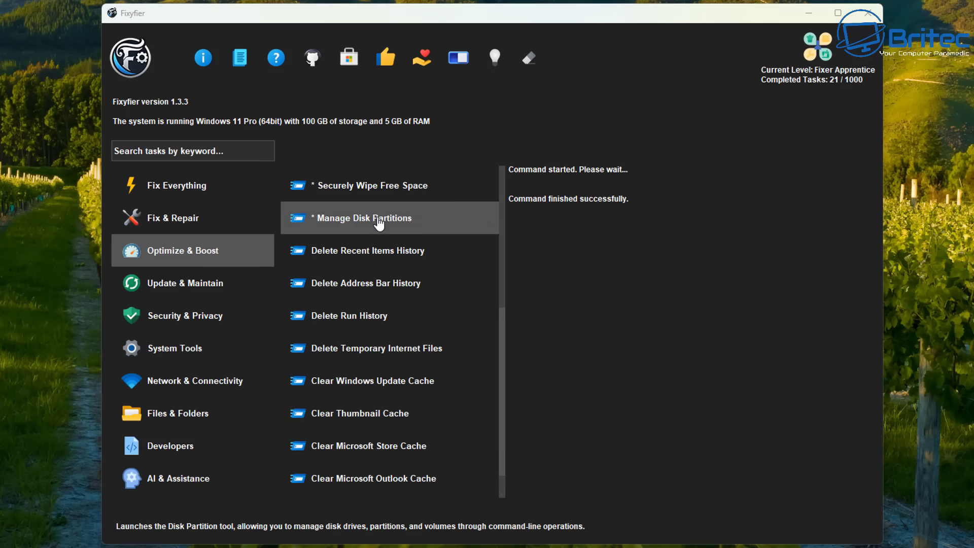
{"action": "left_click", "coordinate": [523, 318]}
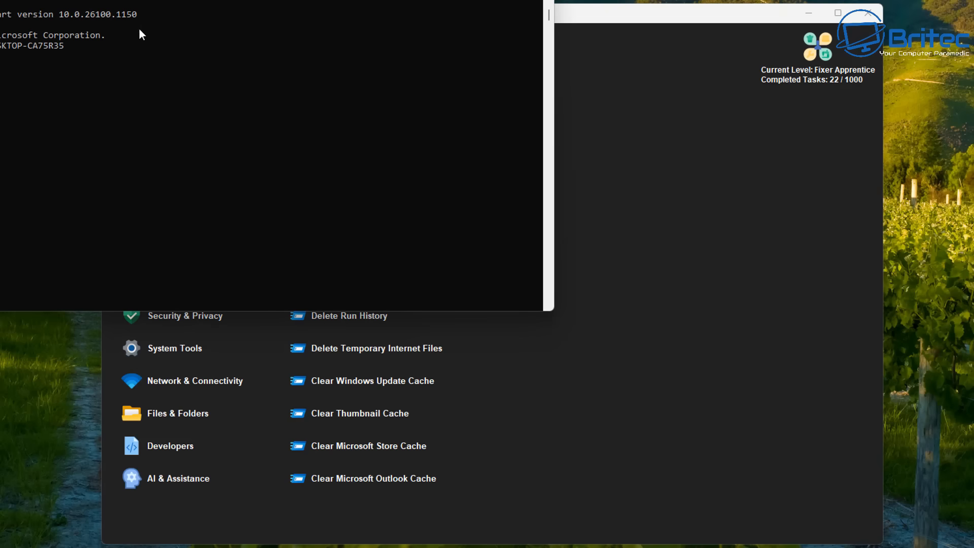
{"action": "left_click_drag", "start_coordinate": [141, 0], "coordinate": [437, 125]}
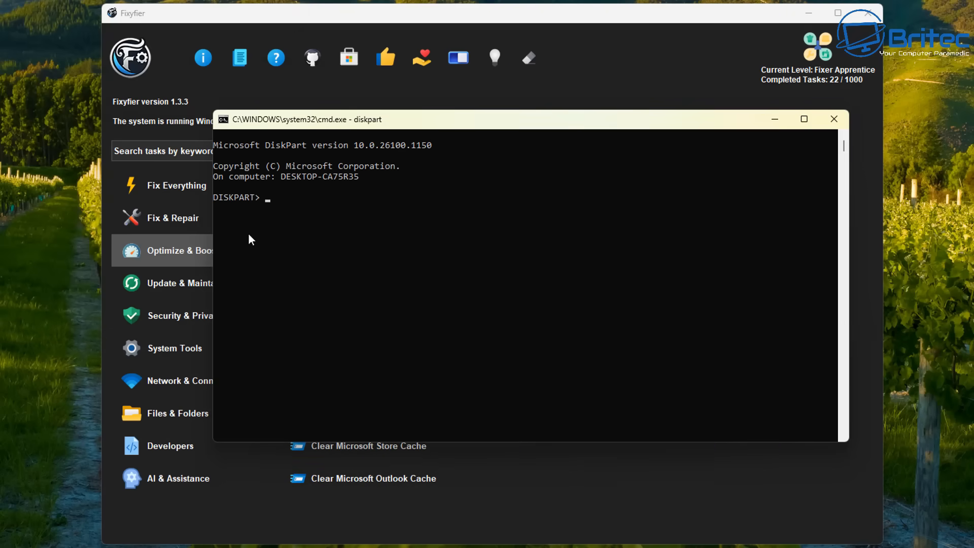
{"action": "left_click", "coordinate": [830, 122]}
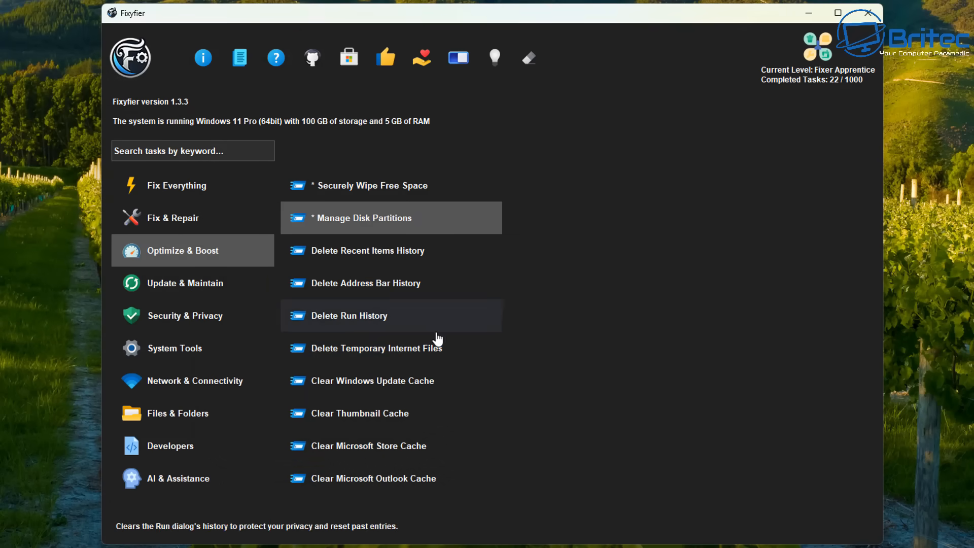
Delete the Run history and clear the Windows Update cache, and look over the other Optimize & Boost tasks.
{"action": "left_click", "coordinate": [374, 320]}
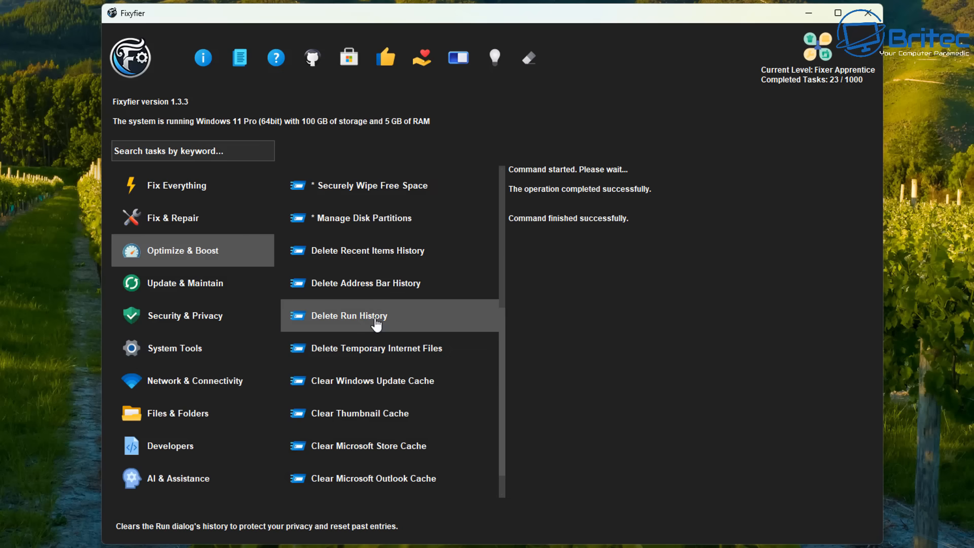
{"action": "scroll", "coordinate": [442, 435], "scroll_direction": "down", "scroll_amount": 1}
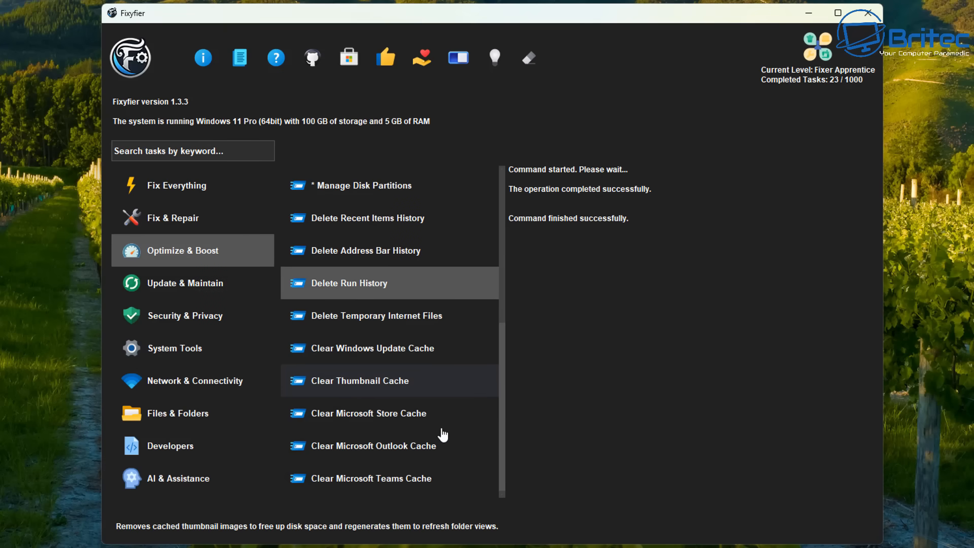
{"action": "left_click", "coordinate": [368, 354]}
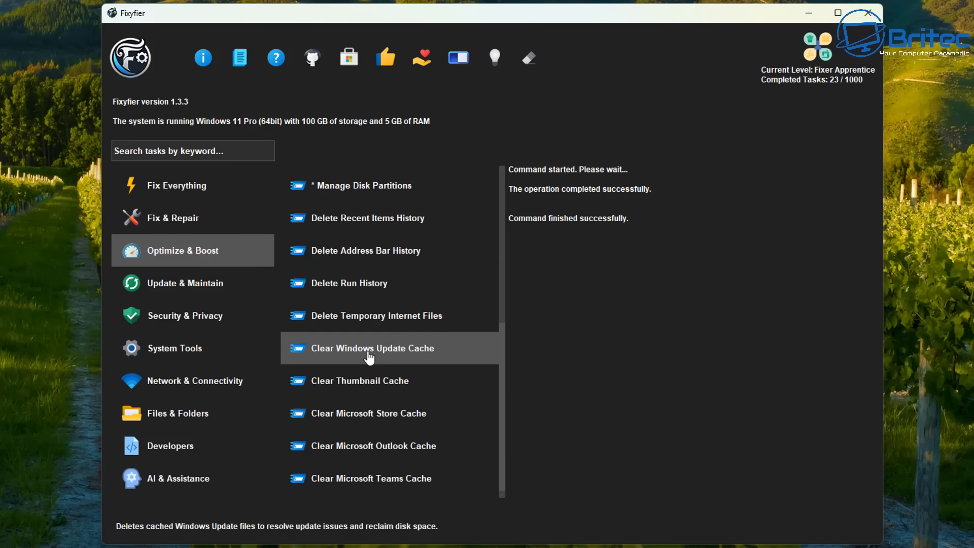
{"action": "left_click", "coordinate": [369, 357]}
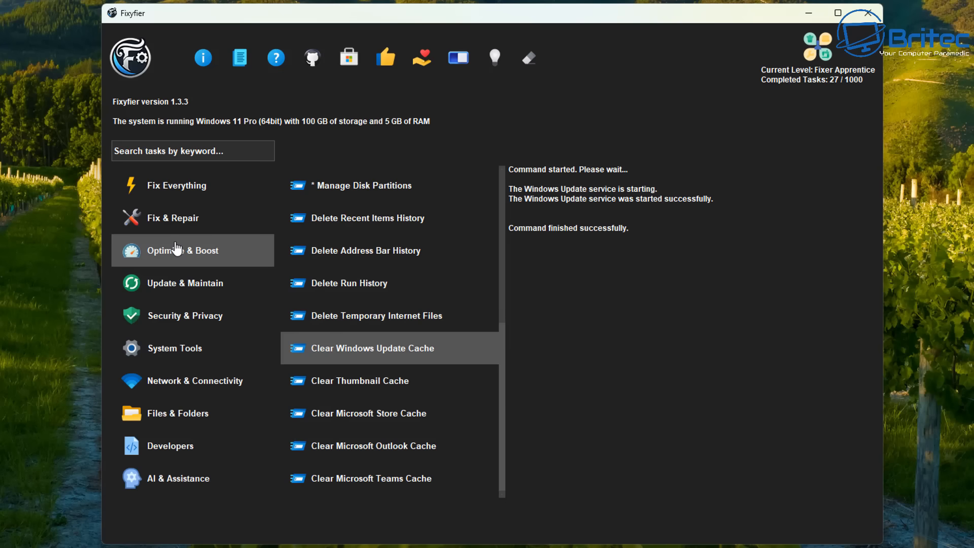
{"action": "scroll", "coordinate": [348, 376], "scroll_direction": "up", "scroll_amount": 6}
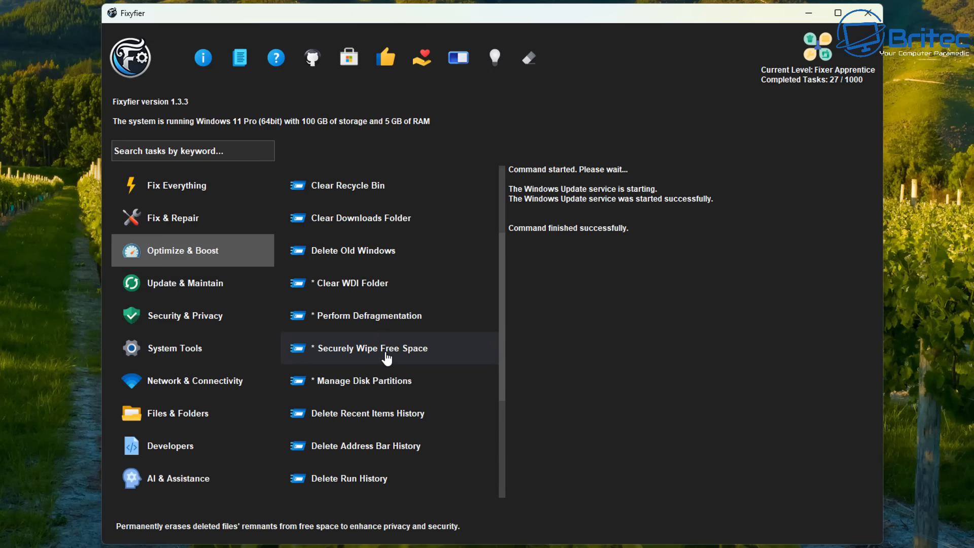
{"action": "scroll", "coordinate": [388, 365], "scroll_direction": "down", "scroll_amount": 6}
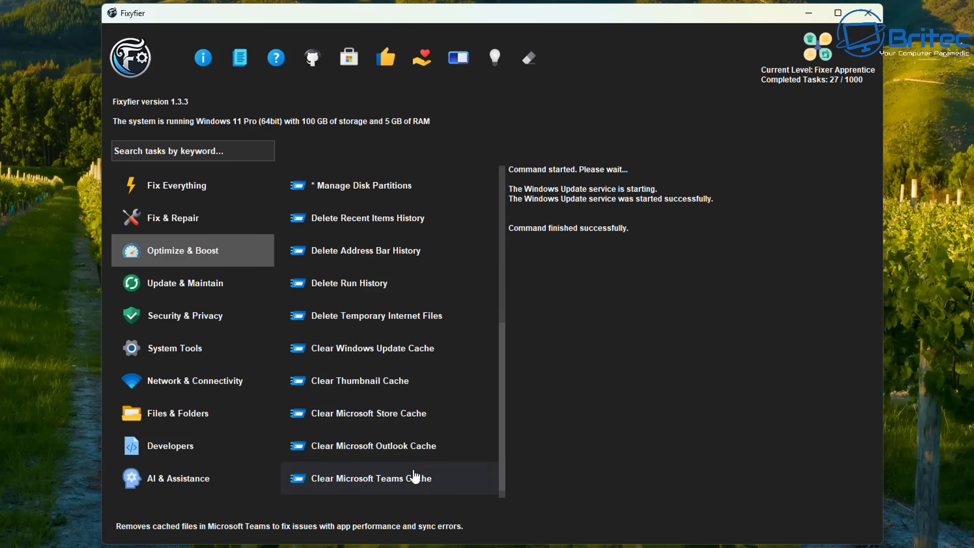
List the installed programs from the Update & Maintain tasks, answering yes to the source agreement terms.
{"action": "left_click", "coordinate": [185, 290]}
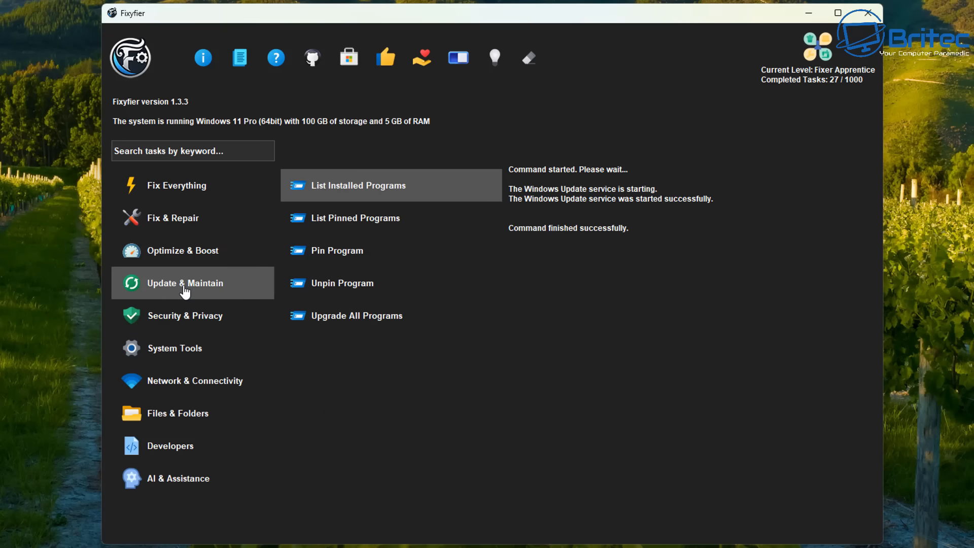
{"action": "left_click", "coordinate": [359, 191]}
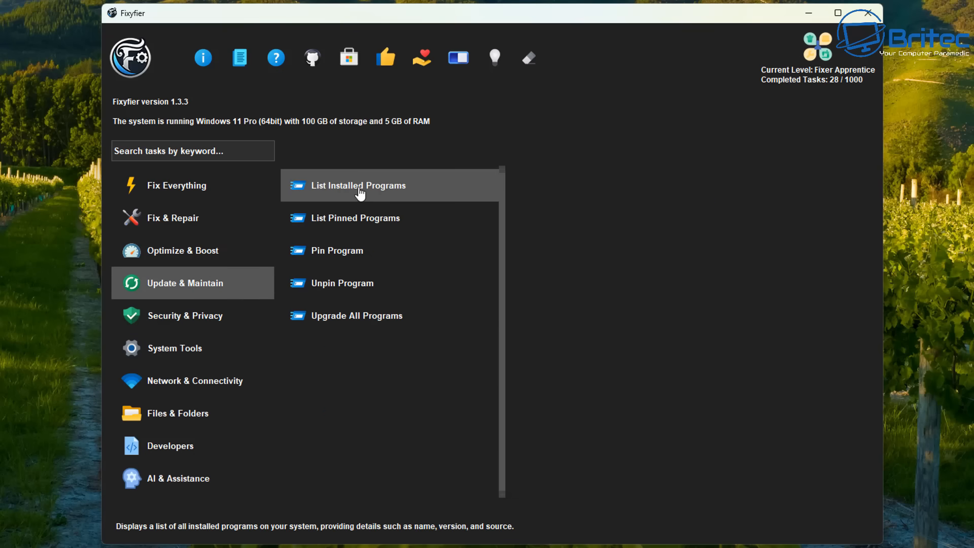
{"action": "left_click_drag", "start_coordinate": [337, 77], "coordinate": [467, 101]}
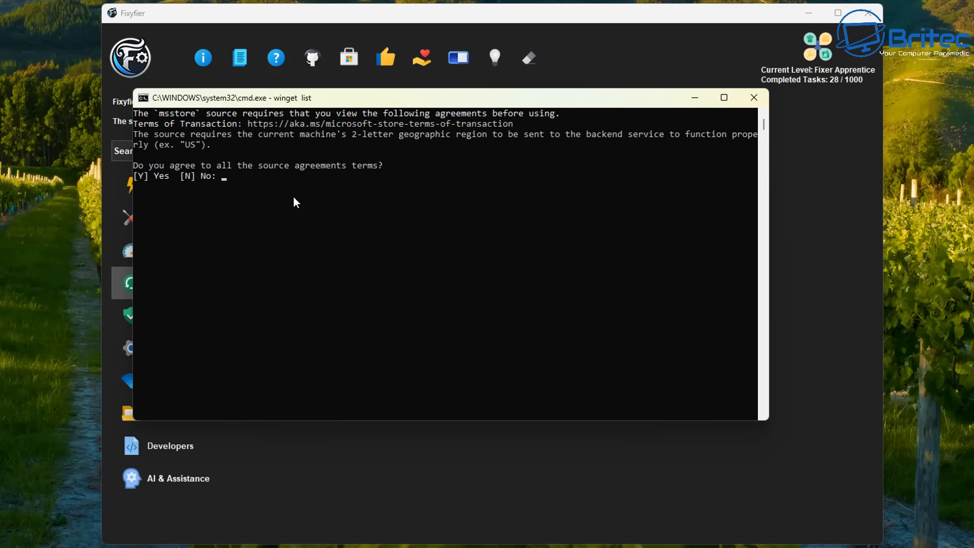
{"action": "type", "text": "yes"}
{"action": "key", "text": "Return"}
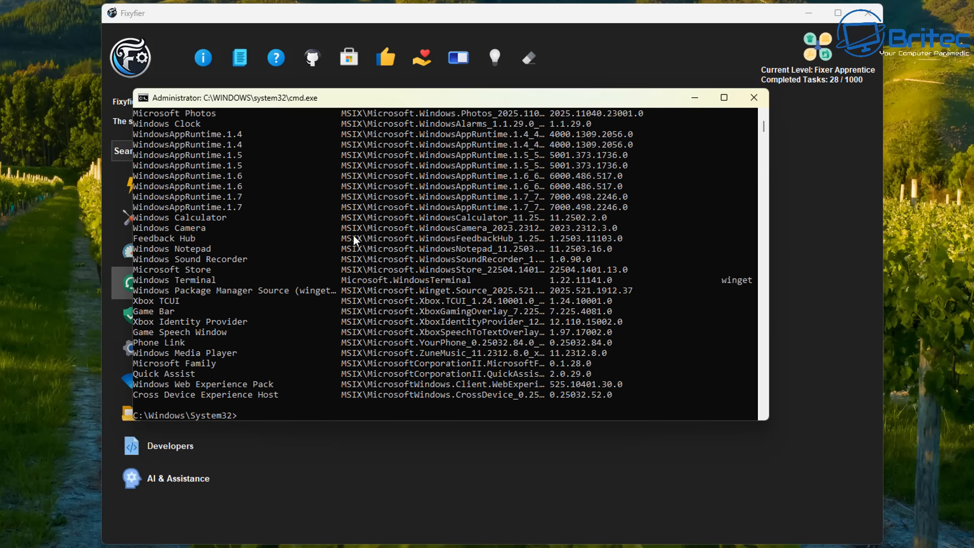
Look through the installed programs list up to its beginning and close the console.
{"action": "scroll", "coordinate": [482, 353], "scroll_direction": "up", "scroll_amount": 6}
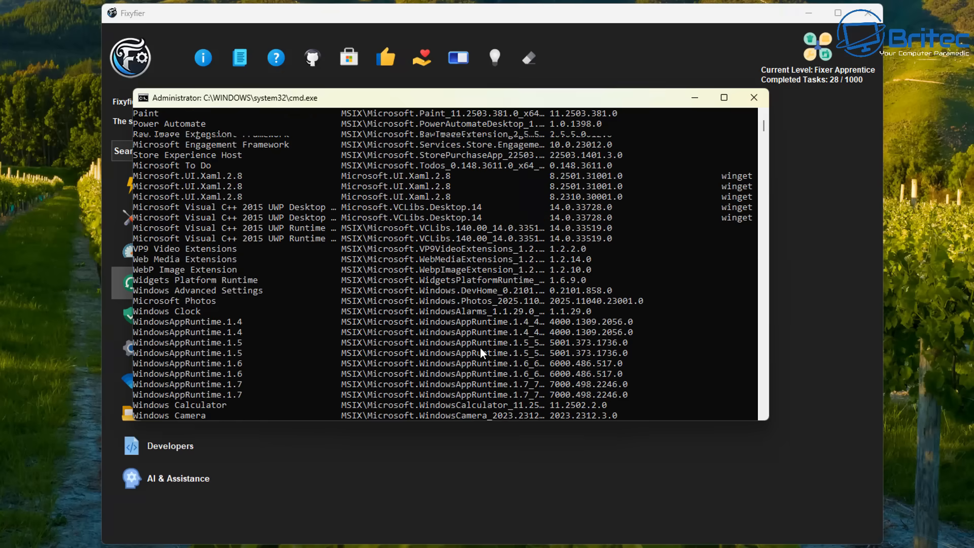
{"action": "scroll", "coordinate": [480, 350], "scroll_direction": "up", "scroll_amount": 10}
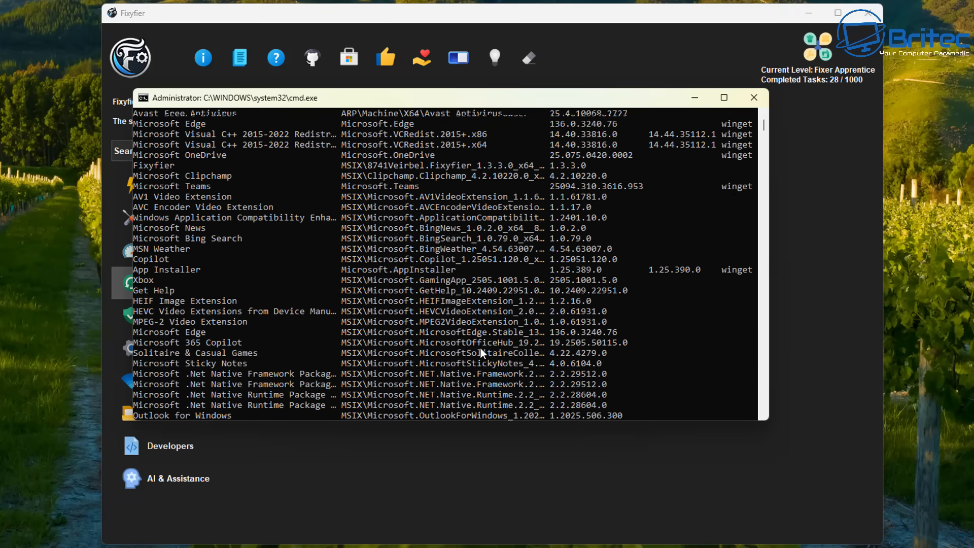
{"action": "scroll", "coordinate": [480, 347], "scroll_direction": "up", "scroll_amount": 2}
{"action": "scroll", "coordinate": [758, 111], "scroll_direction": "up", "scroll_amount": 1}
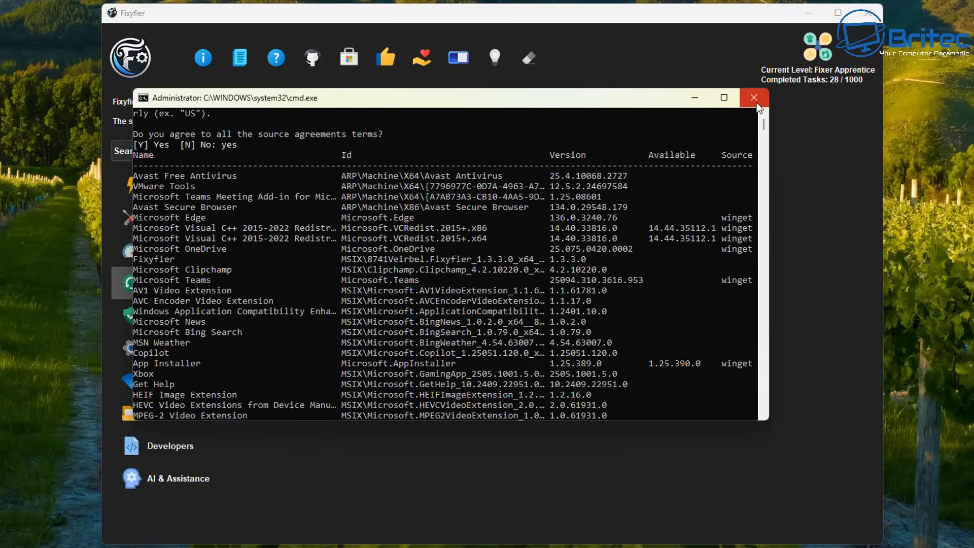
{"action": "left_click", "coordinate": [755, 100]}
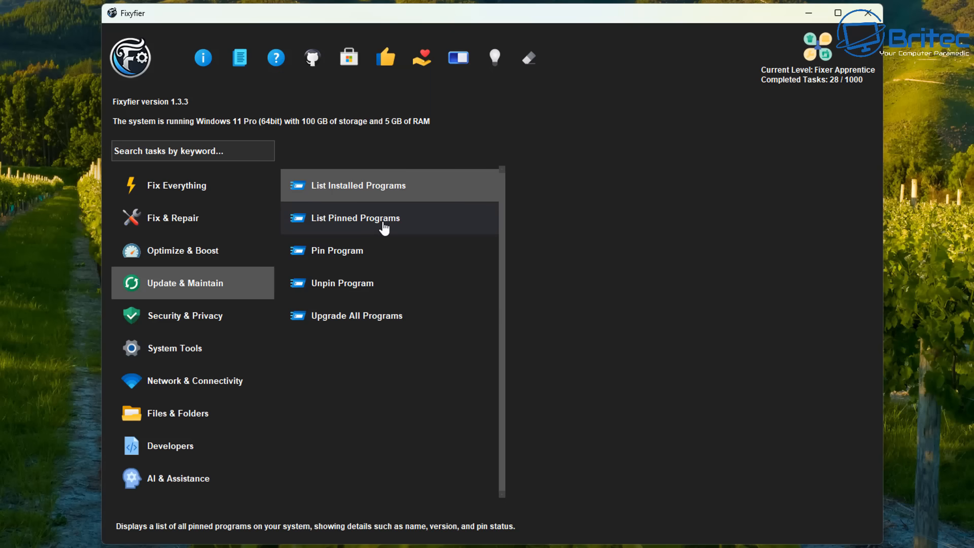
Run Upgrade All Programs from the Update & Maintain tasks.
{"action": "left_click", "coordinate": [372, 328]}
{"action": "left_click_drag", "start_coordinate": [286, 4], "coordinate": [502, 110]}
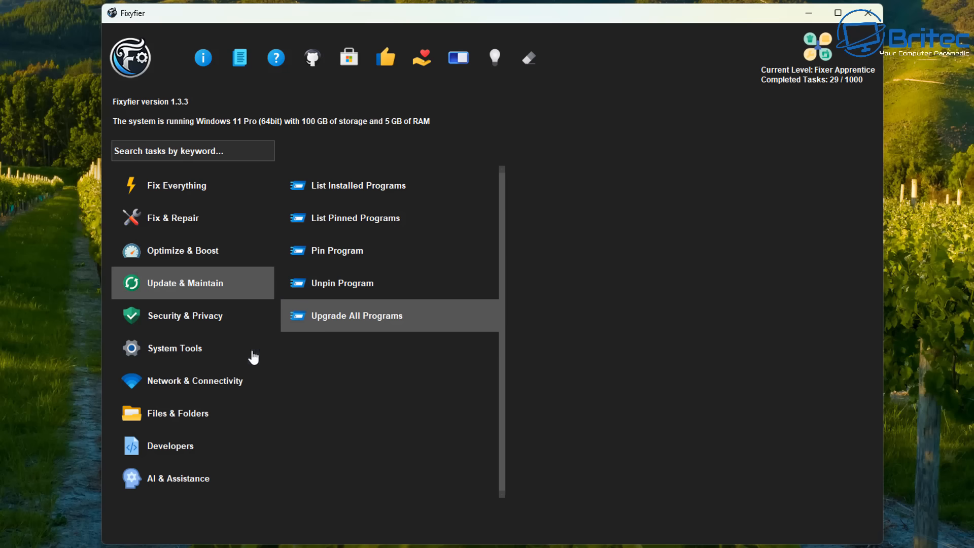
Disable SysMain from the Security & Privacy tasks, accepting the advanced-user confirmation.
{"action": "left_click", "coordinate": [170, 317]}
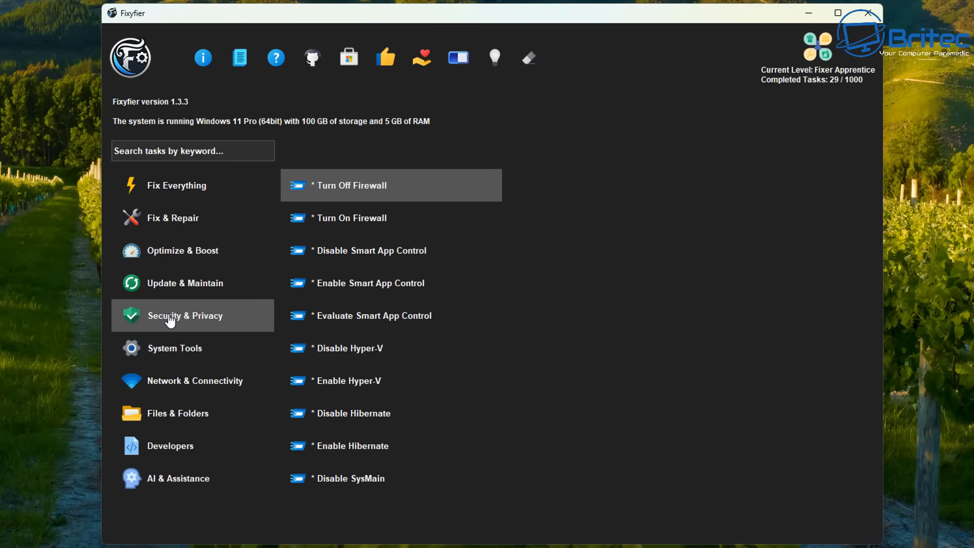
{"action": "mouse_move", "coordinate": [333, 201]}
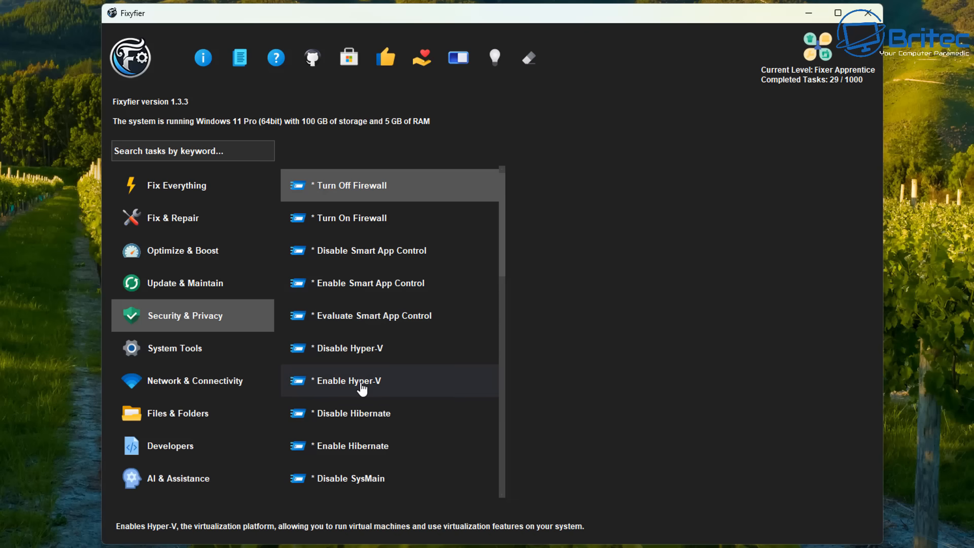
{"action": "scroll", "coordinate": [362, 389], "scroll_direction": "down", "scroll_amount": 3}
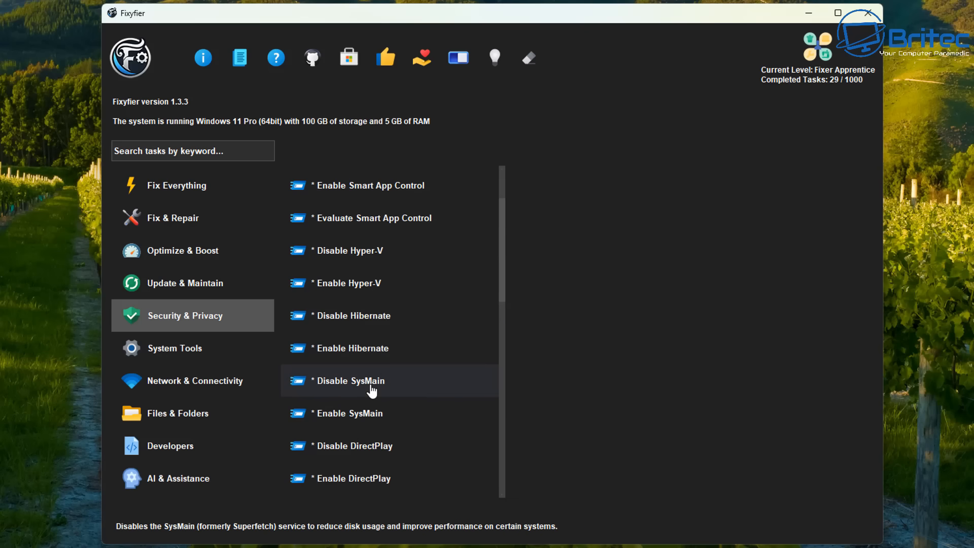
{"action": "left_click", "coordinate": [420, 386]}
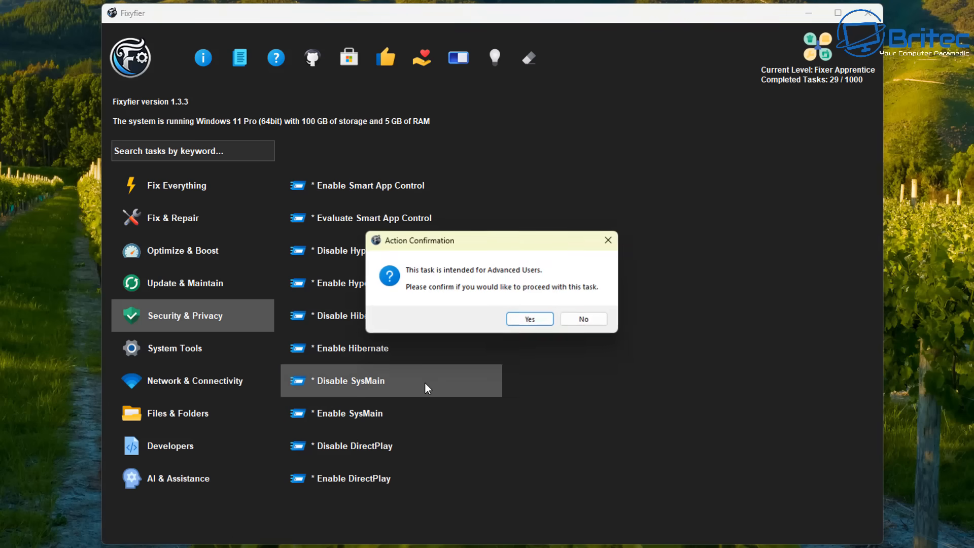
{"action": "left_click", "coordinate": [529, 319]}
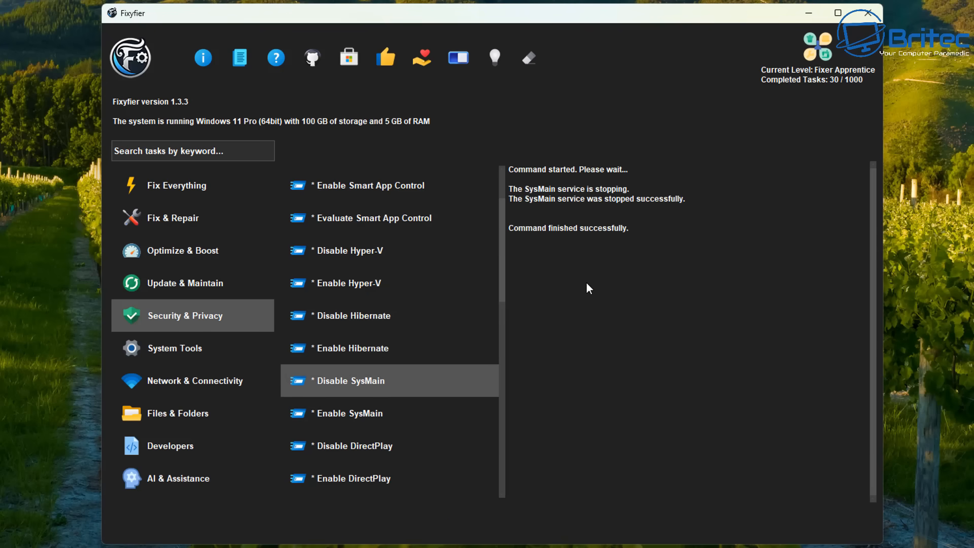
Enable the Ultimate Performance power plan from the Security & Privacy tasks, accepting the advanced-user confirmation.
{"action": "scroll", "coordinate": [431, 472], "scroll_direction": "down", "scroll_amount": 3}
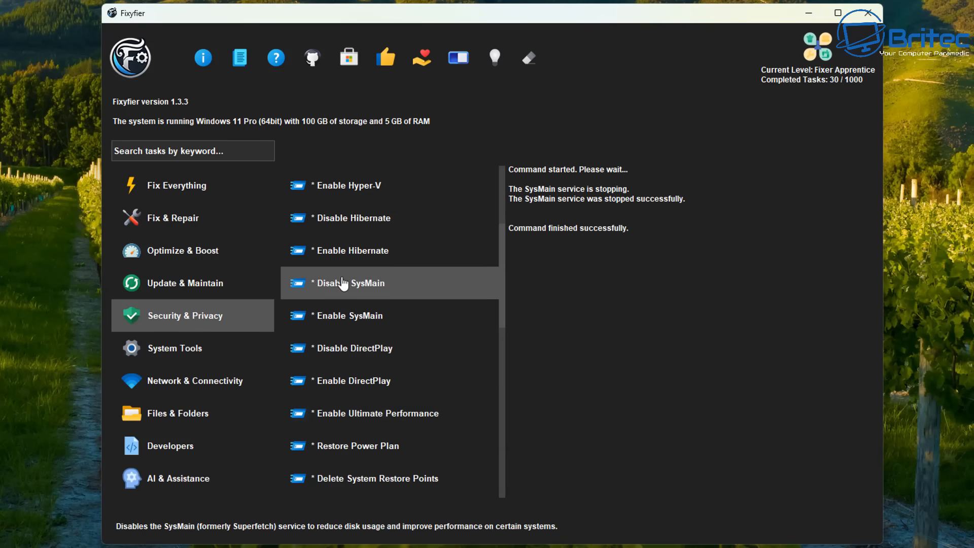
{"action": "scroll", "coordinate": [382, 460], "scroll_direction": "down", "scroll_amount": 1}
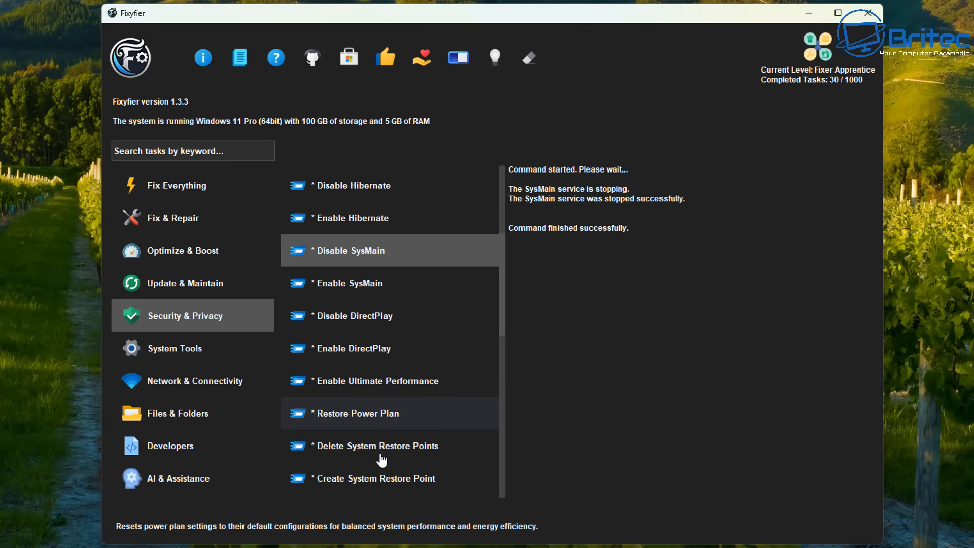
{"action": "left_click", "coordinate": [398, 390]}
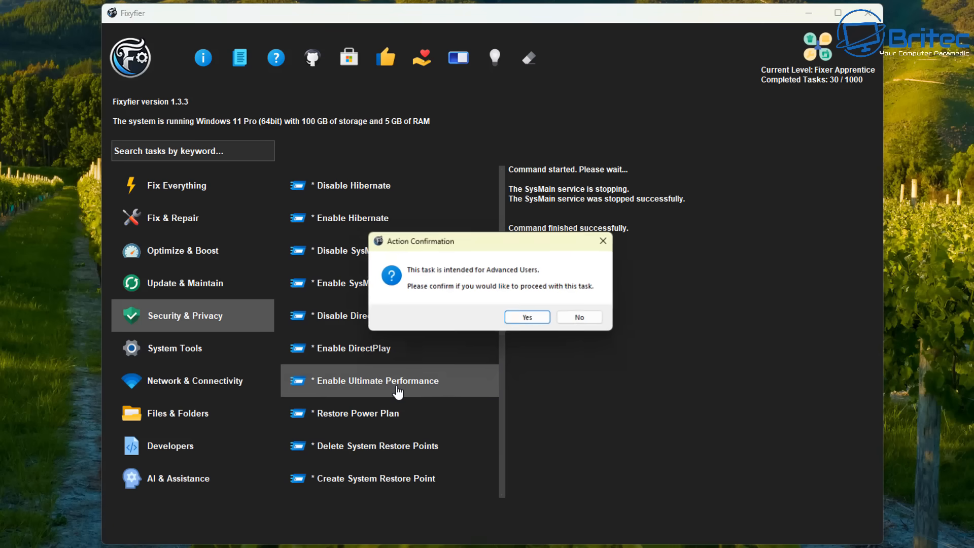
{"action": "left_click", "coordinate": [528, 321]}
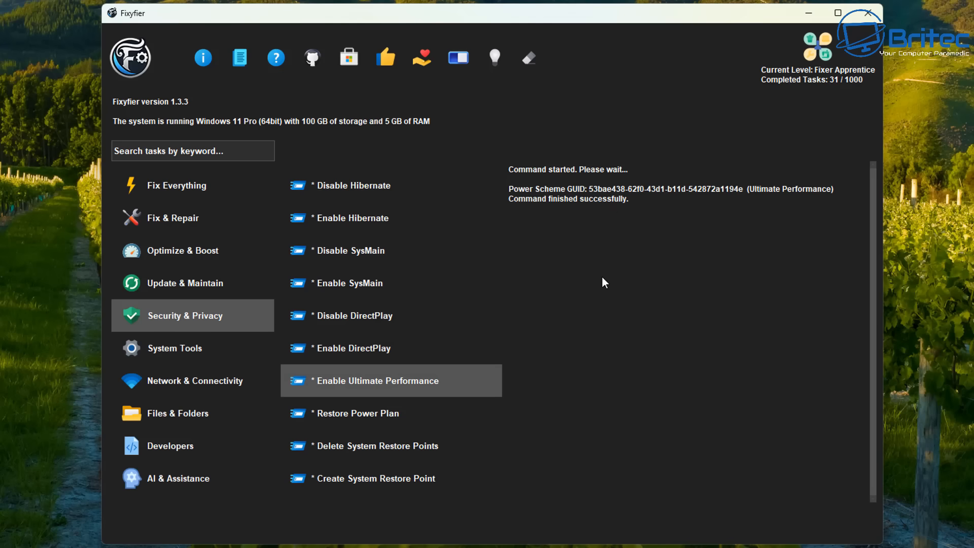
Disable the lock screen ads and the suggested apps in the Start Menu.
{"action": "scroll", "coordinate": [441, 451], "scroll_direction": "down", "scroll_amount": 3}
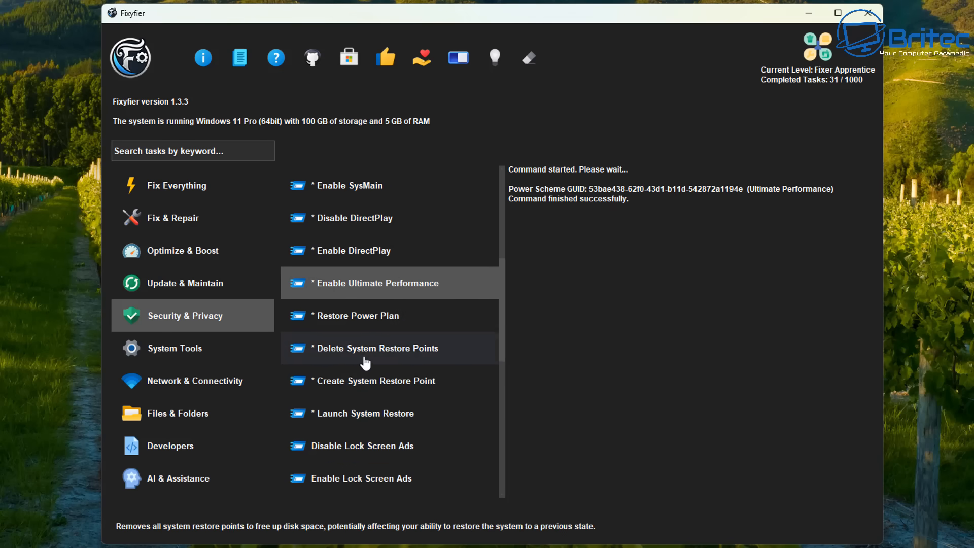
{"action": "scroll", "coordinate": [378, 452], "scroll_direction": "down", "scroll_amount": 3}
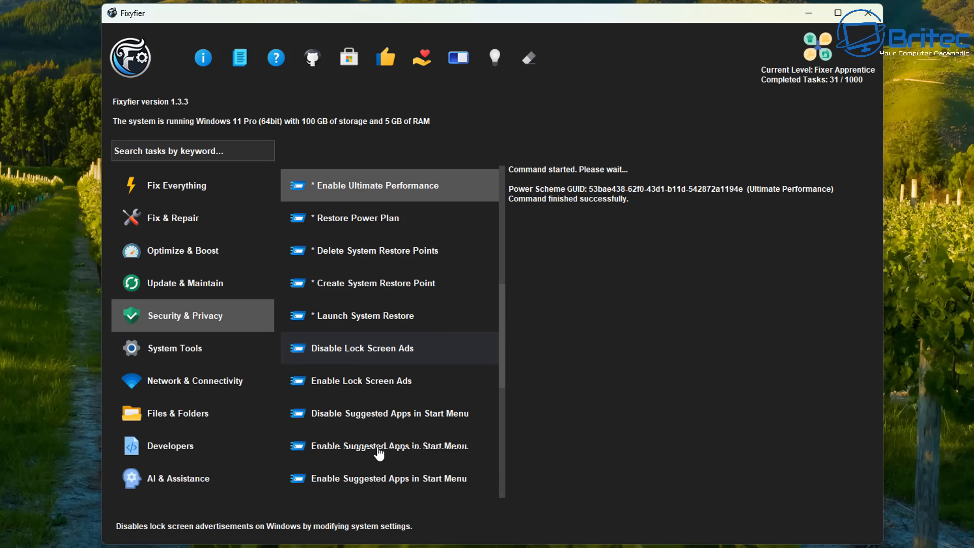
{"action": "left_click", "coordinate": [376, 350]}
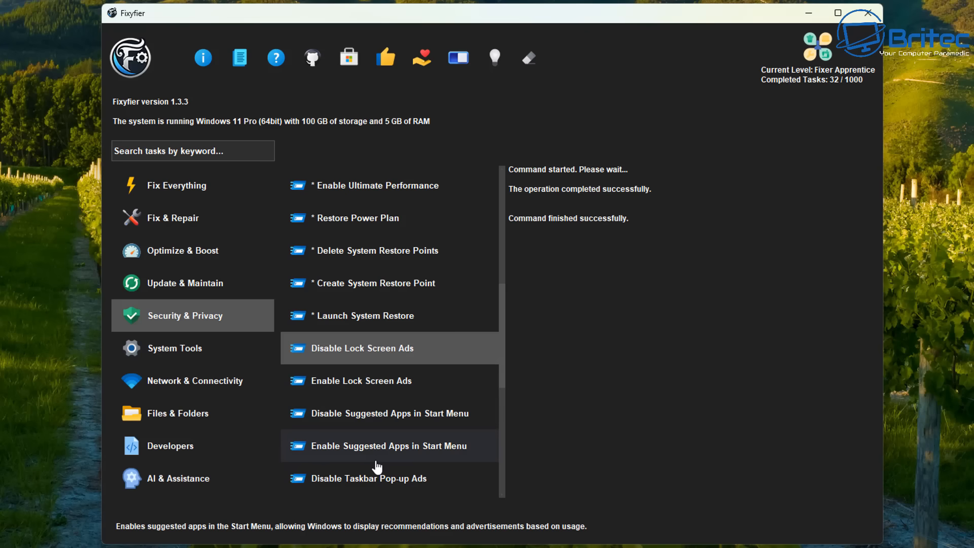
{"action": "scroll", "coordinate": [376, 465], "scroll_direction": "down", "scroll_amount": 2}
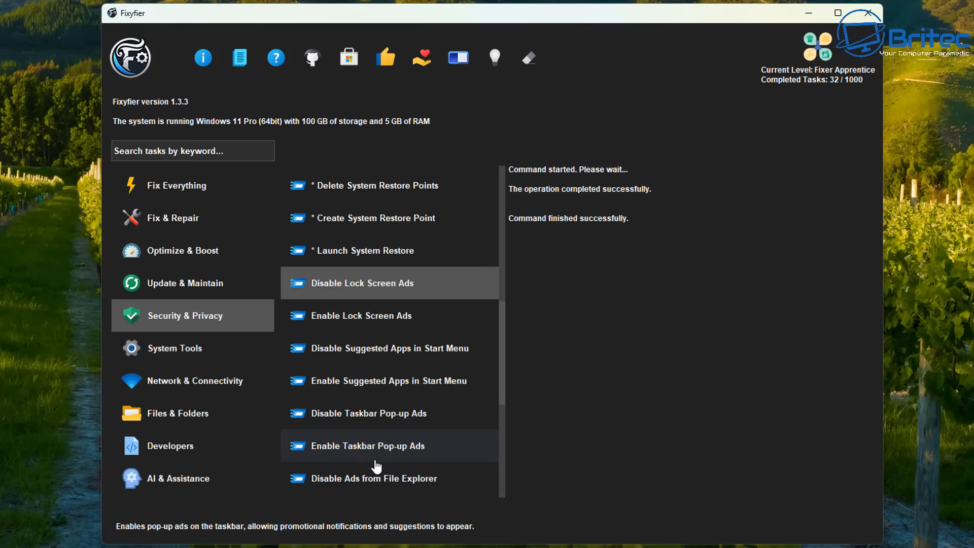
{"action": "scroll", "coordinate": [376, 465], "scroll_direction": "down", "scroll_amount": 2}
{"action": "left_click", "coordinate": [374, 293]}
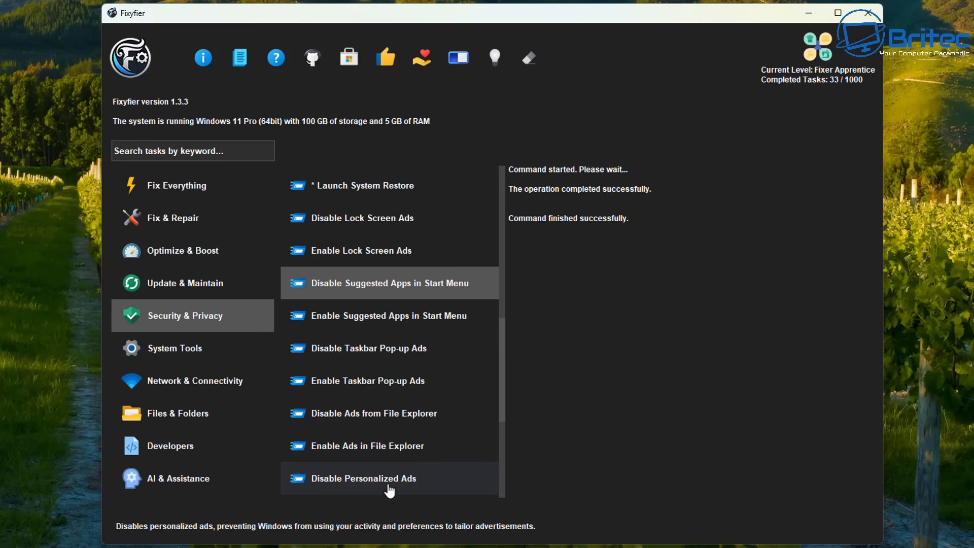
Disable the taskbar pop-up ads, the File Explorer ads and the personalized ads.
{"action": "left_click", "coordinate": [374, 349]}
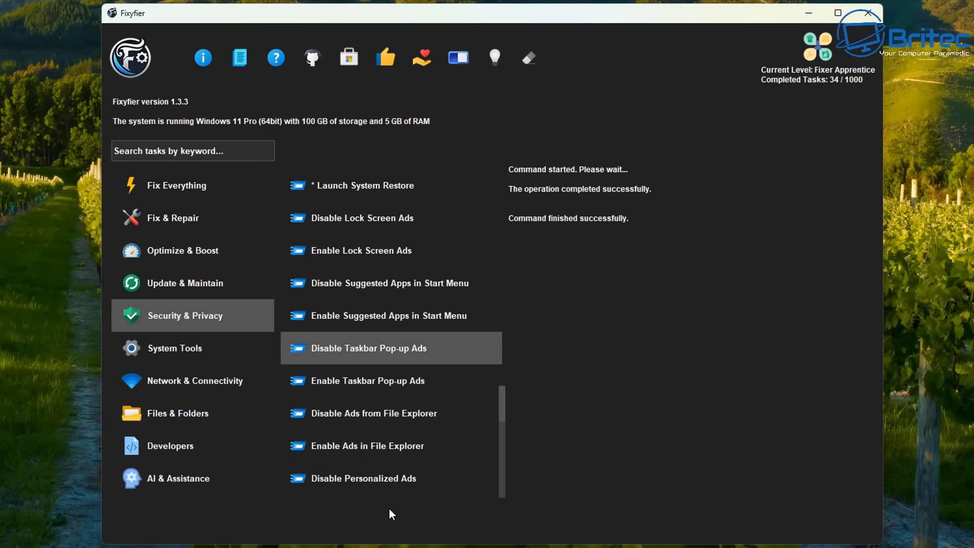
{"action": "left_click", "coordinate": [377, 420]}
{"action": "scroll", "coordinate": [377, 446], "scroll_direction": "down", "scroll_amount": 1}
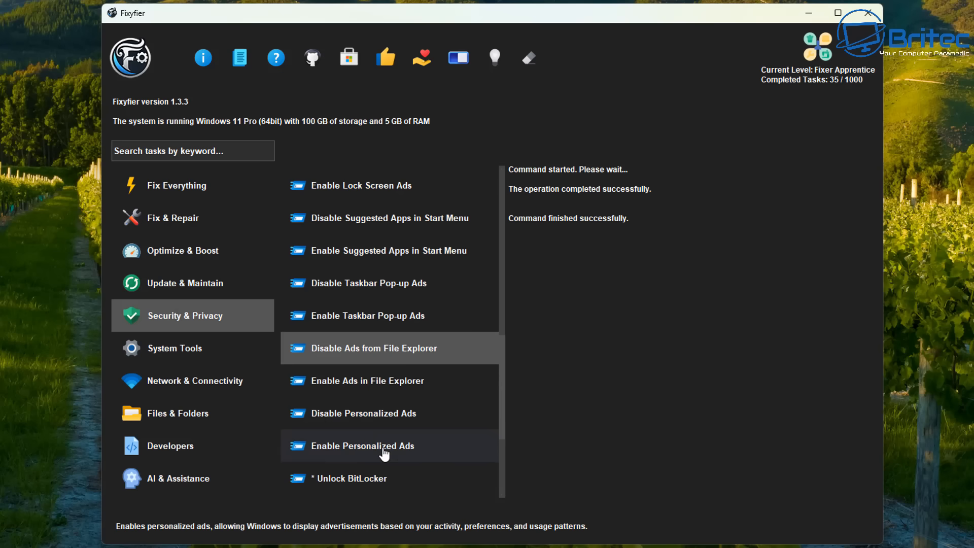
{"action": "left_click", "coordinate": [372, 416]}
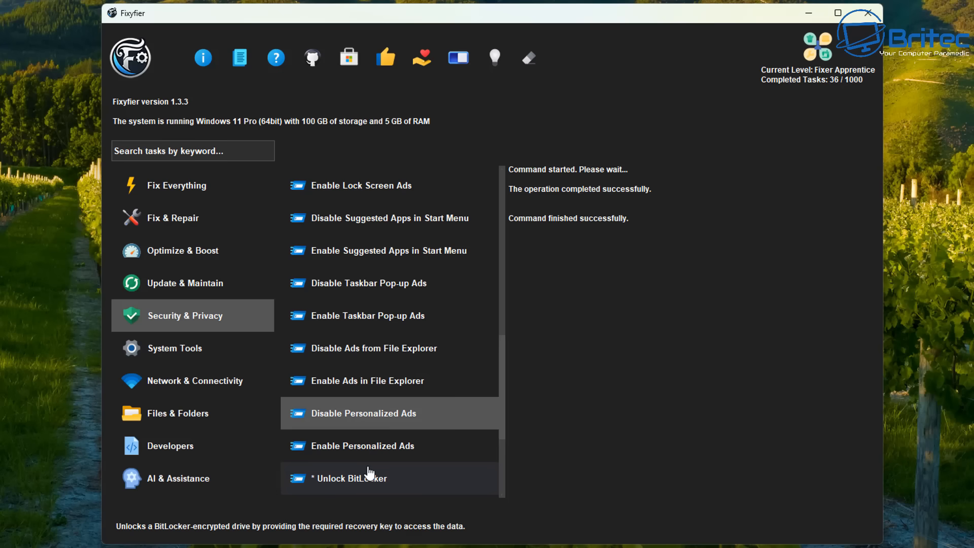
Look over the BitLocker tasks at the end of the Security & Privacy list.
{"action": "scroll", "coordinate": [370, 459], "scroll_direction": "down", "scroll_amount": 1}
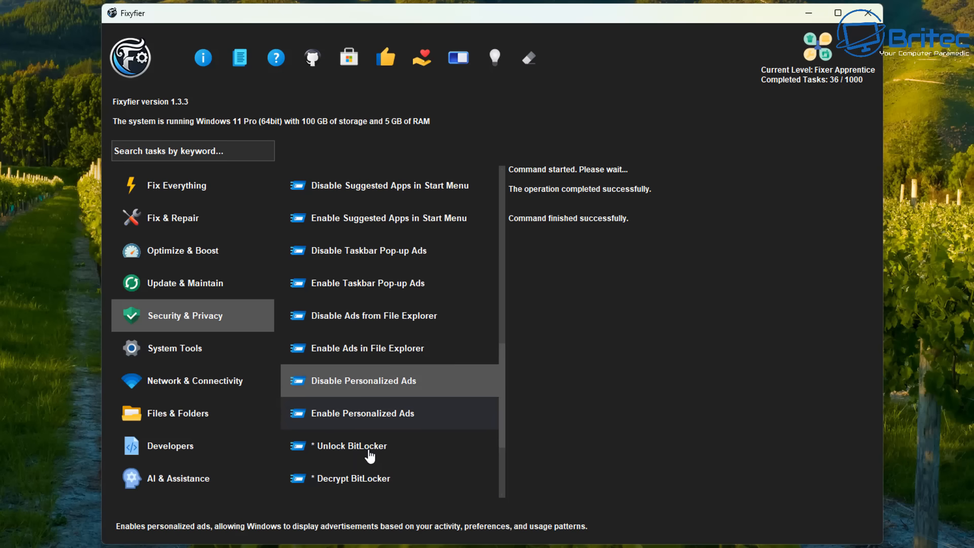
{"action": "scroll", "coordinate": [371, 456], "scroll_direction": "down", "scroll_amount": 2}
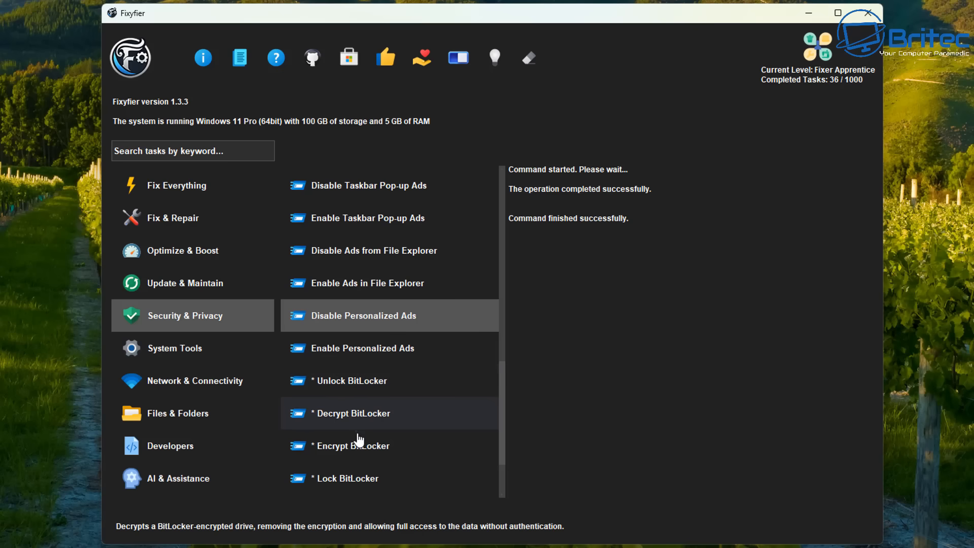
{"action": "scroll", "coordinate": [367, 478], "scroll_direction": "down", "scroll_amount": 2}
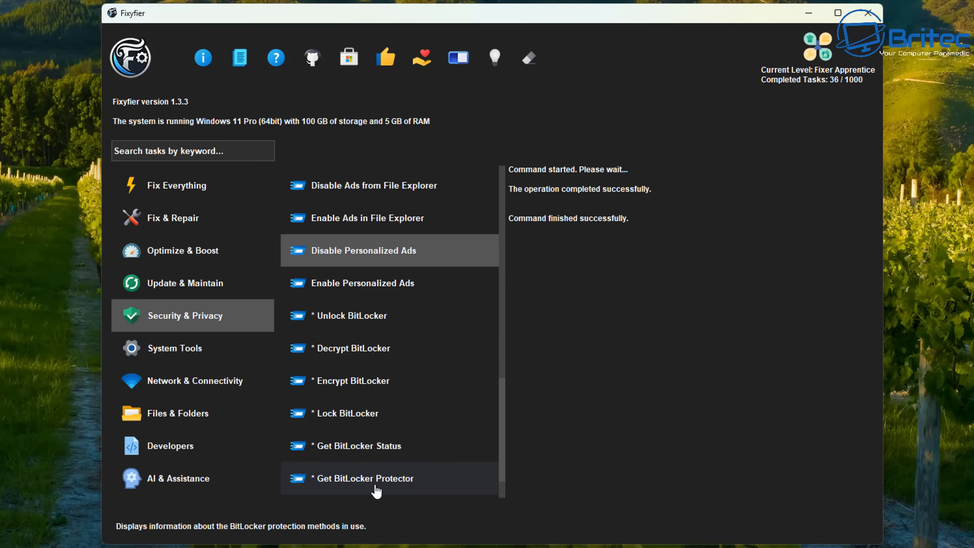
{"action": "scroll", "coordinate": [376, 491], "scroll_direction": "down", "scroll_amount": 1}
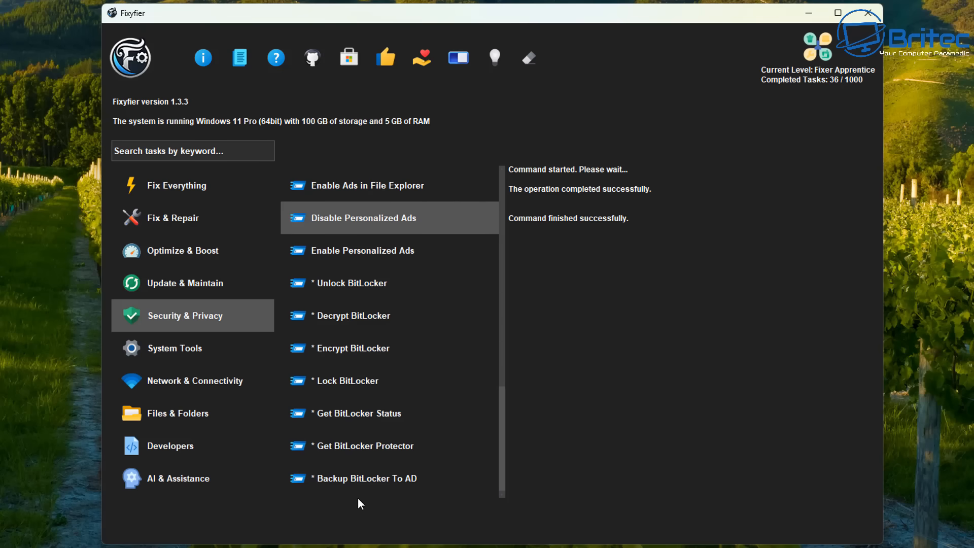
Display the IP configuration and flush the DNS cache from the Network & Connectivity tasks.
{"action": "left_click", "coordinate": [174, 389]}
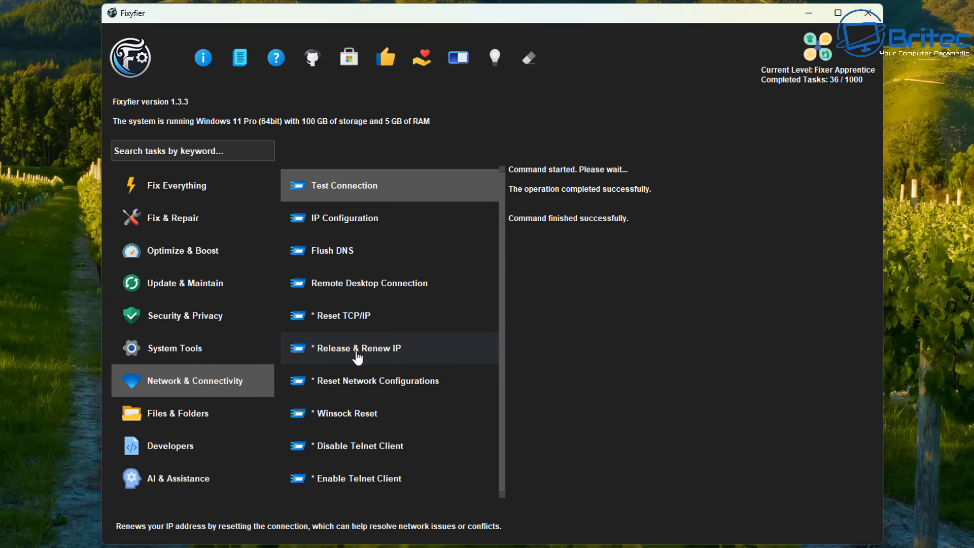
{"action": "left_click", "coordinate": [348, 232]}
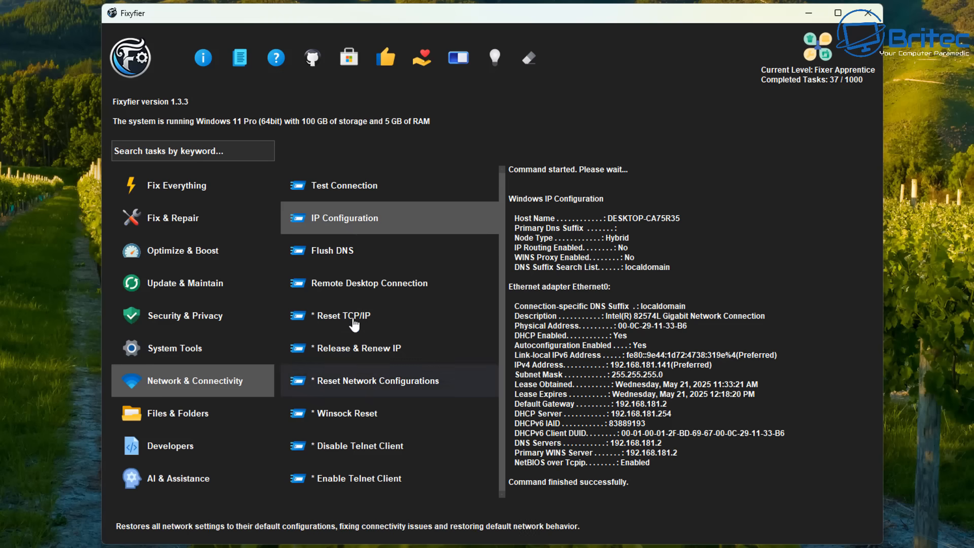
{"action": "left_click", "coordinate": [338, 259]}
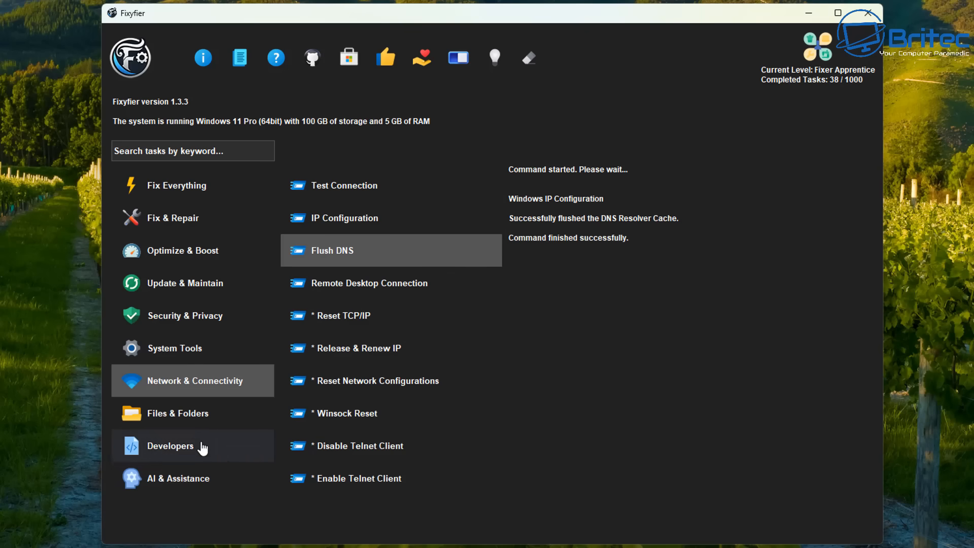
Force delete the file Enable Windows 11 Dark Mode.reg from the Documents folder with the Files & Folders task.
{"action": "left_click", "coordinate": [181, 424]}
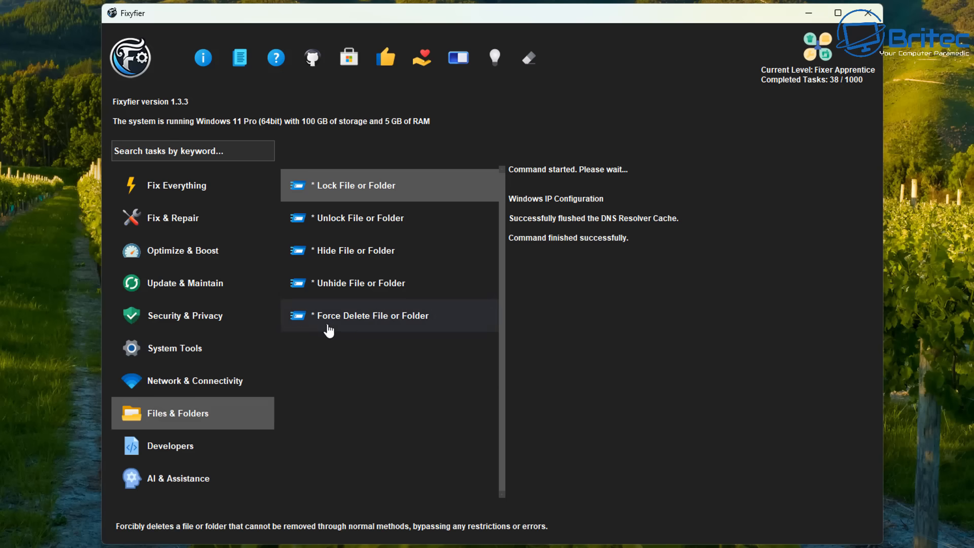
{"action": "left_click", "coordinate": [383, 324]}
{"action": "left_click", "coordinate": [531, 320]}
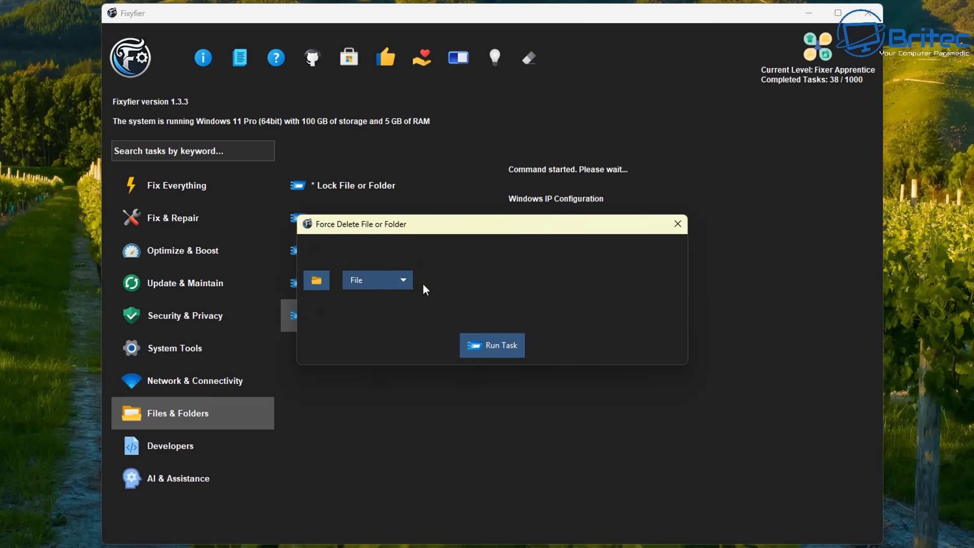
{"action": "left_click", "coordinate": [328, 280]}
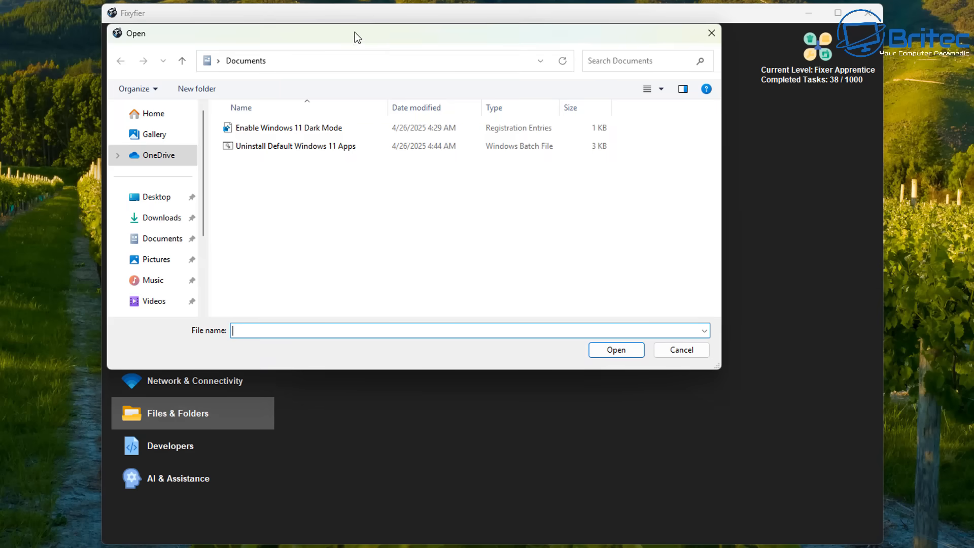
{"action": "left_click_drag", "start_coordinate": [355, 32], "coordinate": [433, 114]}
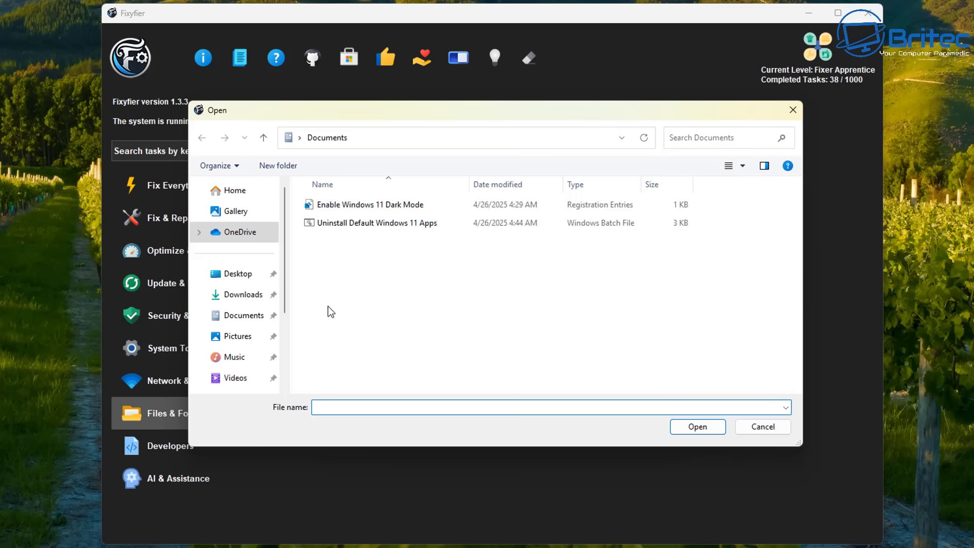
{"action": "left_click", "coordinate": [351, 207]}
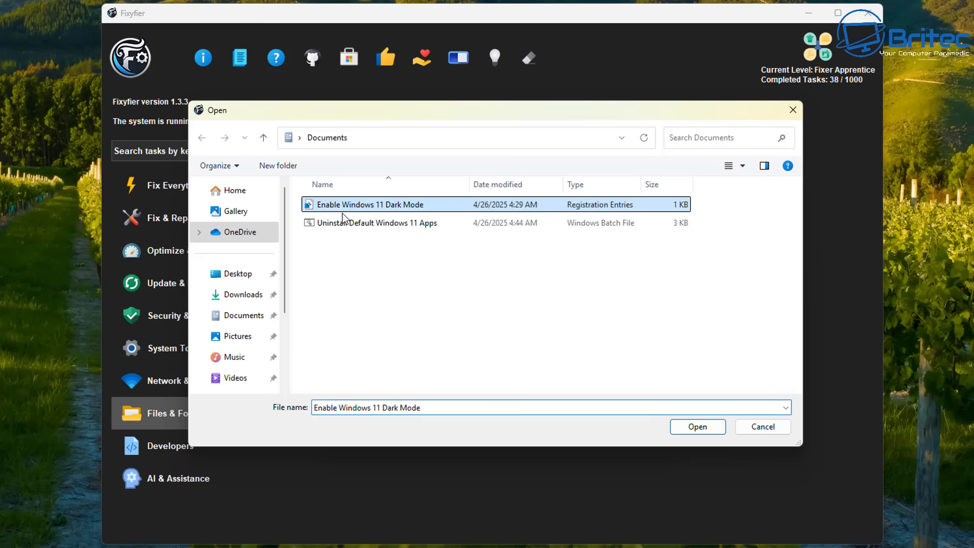
{"action": "left_click", "coordinate": [697, 428]}
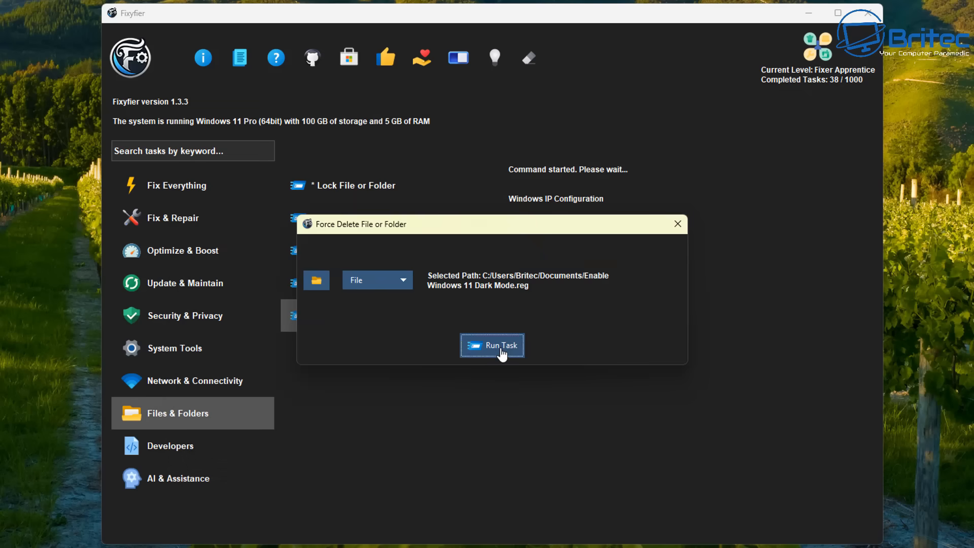
{"action": "left_click", "coordinate": [499, 346]}
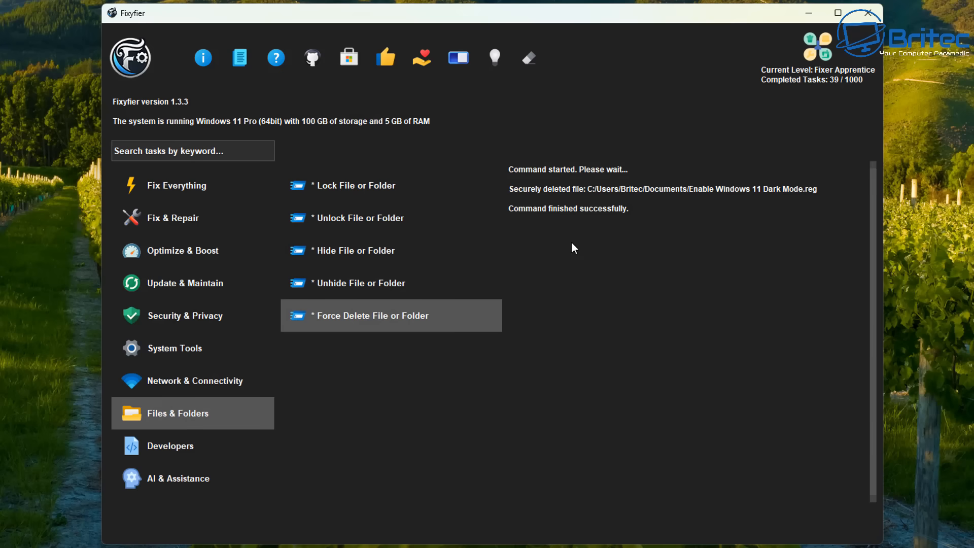
Generate a batch file with the One-Click Batch Generation developer task, accepting the advanced-user confirmation.
{"action": "left_click", "coordinate": [175, 448]}
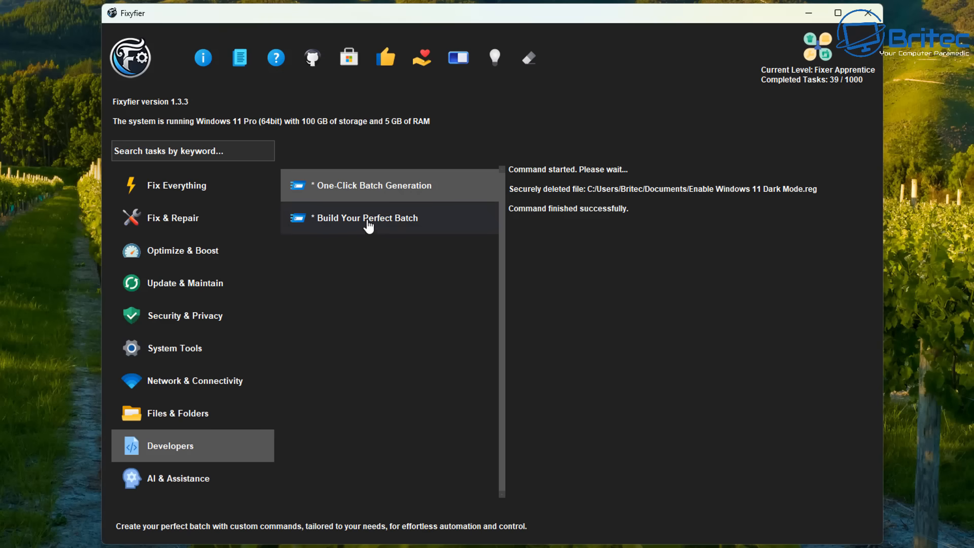
{"action": "left_click", "coordinate": [374, 189]}
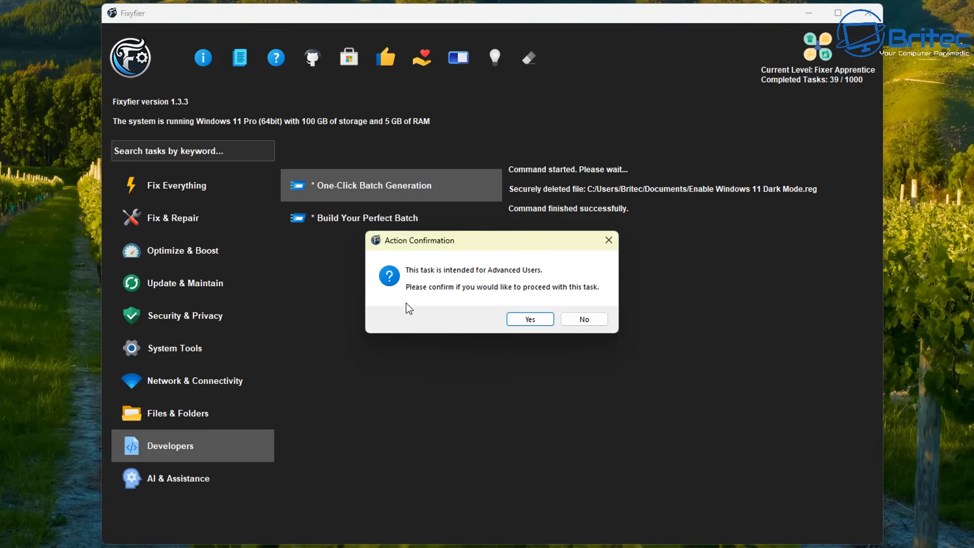
{"action": "left_click", "coordinate": [525, 319]}
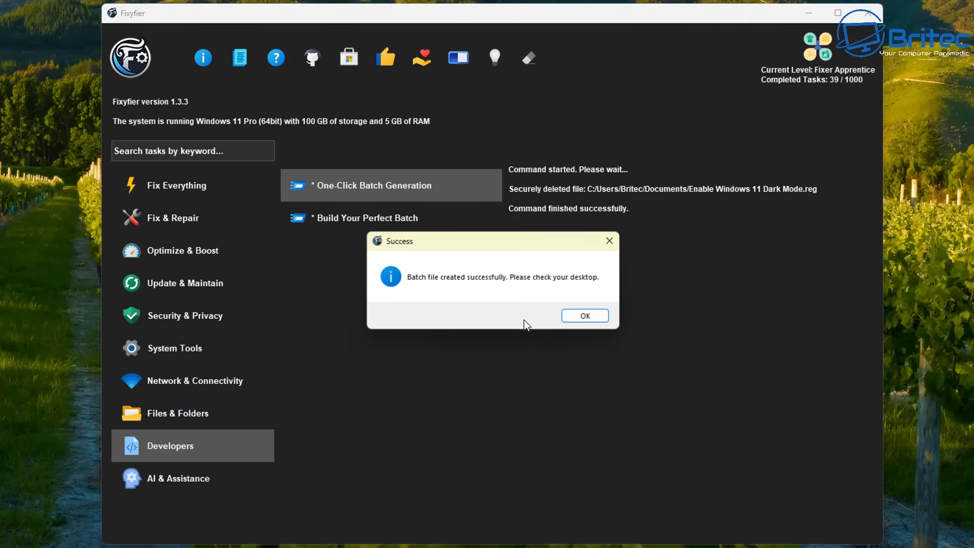
{"action": "left_click", "coordinate": [576, 316]}
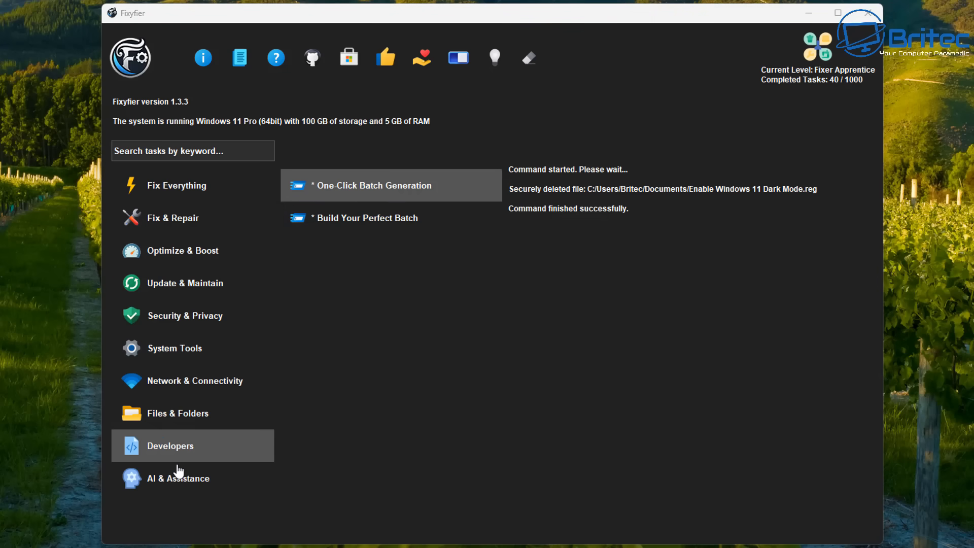
Close the application window and let the program keep running minimized in the background for monitoring.
{"action": "left_click", "coordinate": [277, 58]}
{"action": "left_click", "coordinate": [590, 460]}
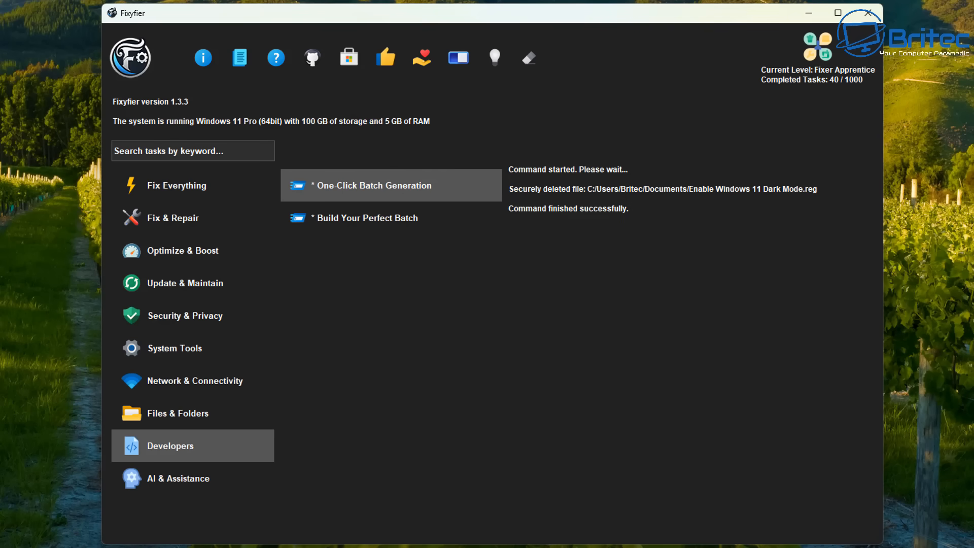
{"action": "left_click", "coordinate": [868, 17]}
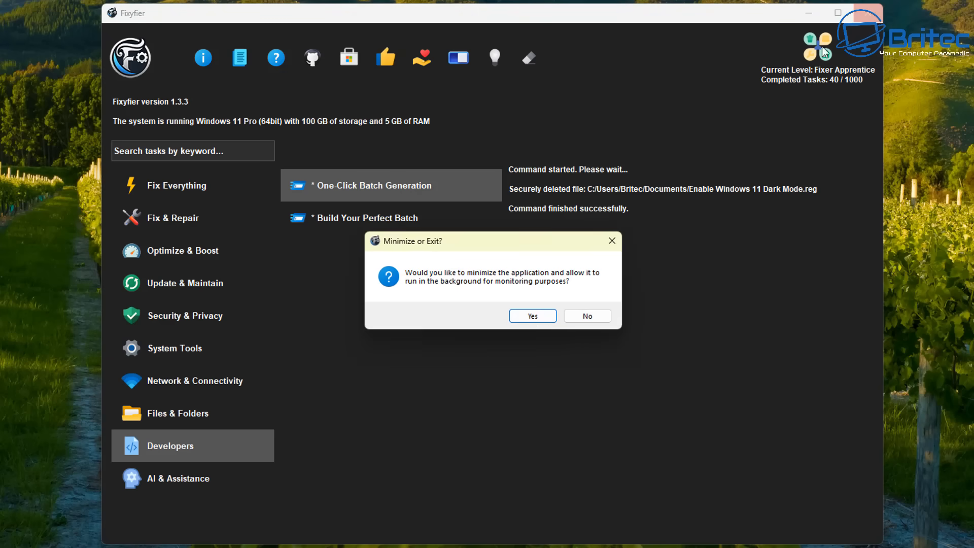
{"action": "left_click", "coordinate": [535, 316]}
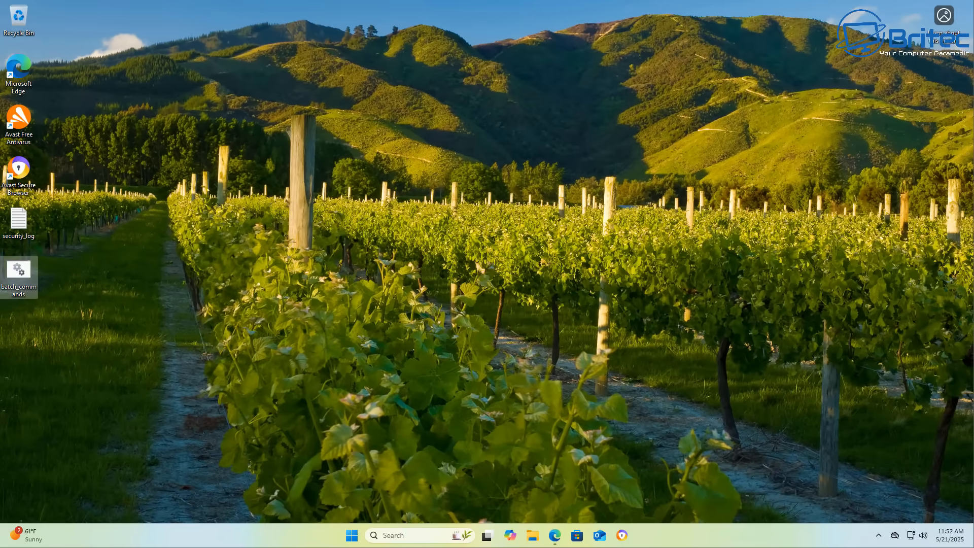